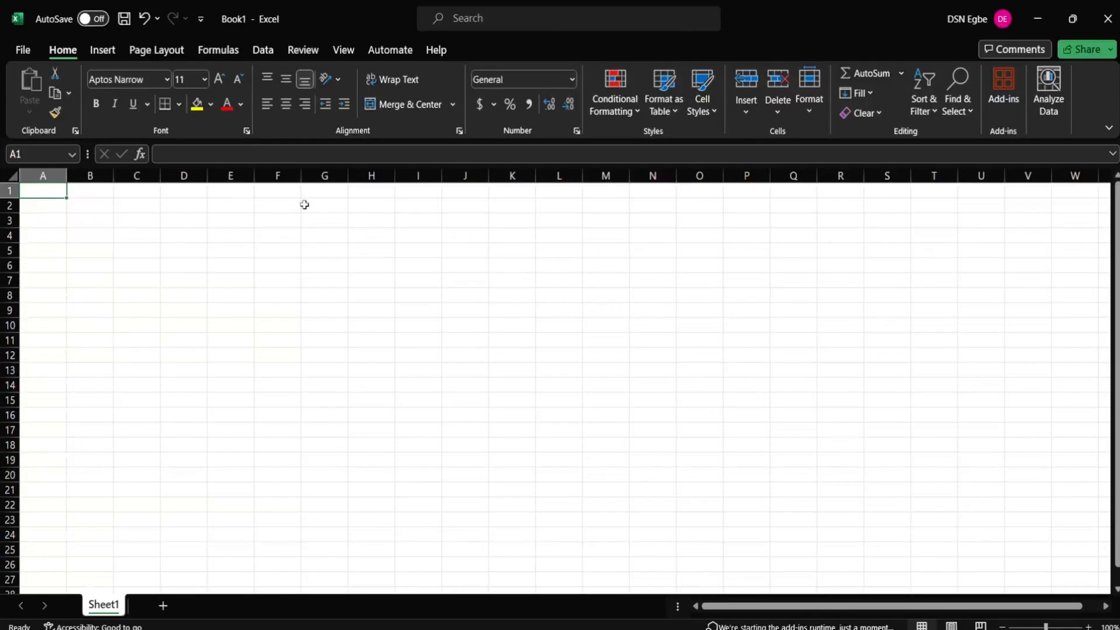
Step: Enter the headers Name in A1 and Gender in B1
type("Name")
key("Tab")
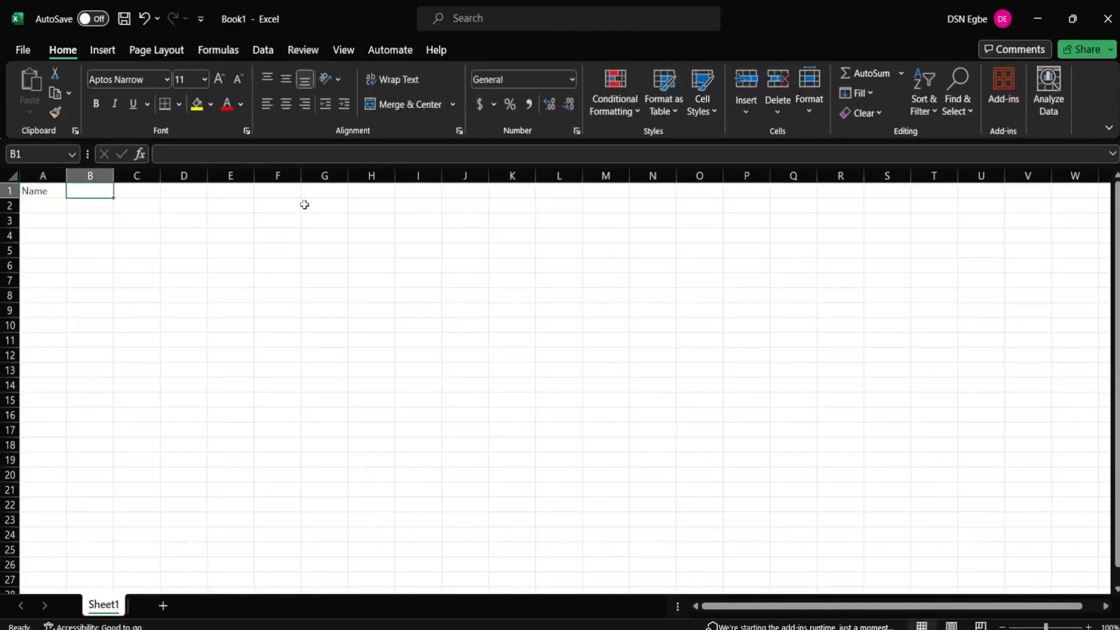
type("Gender")
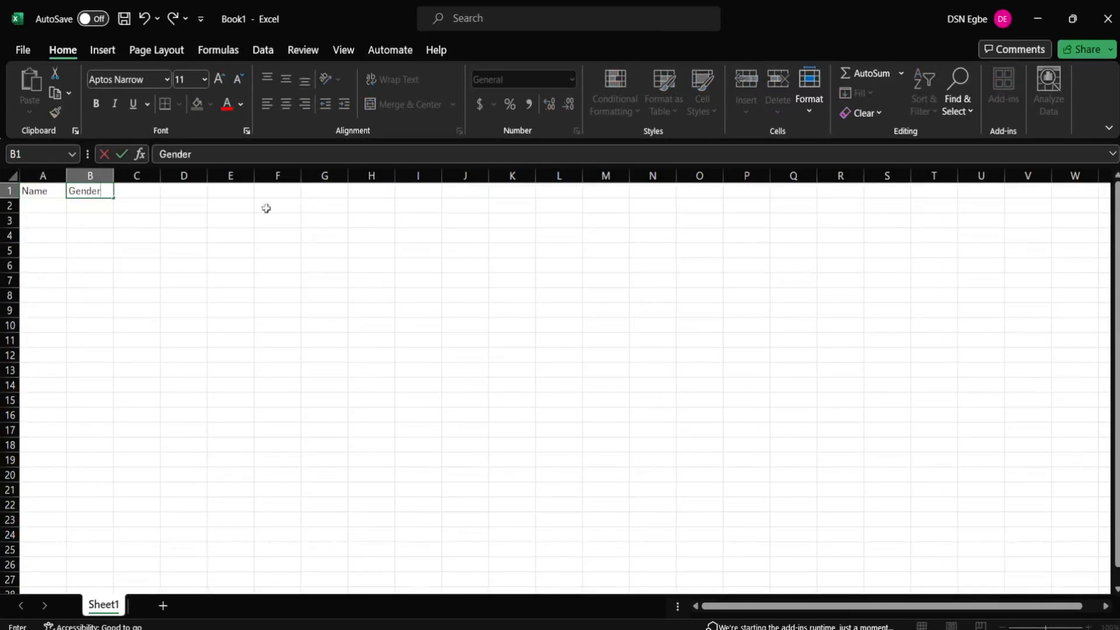
left_click(52, 206)
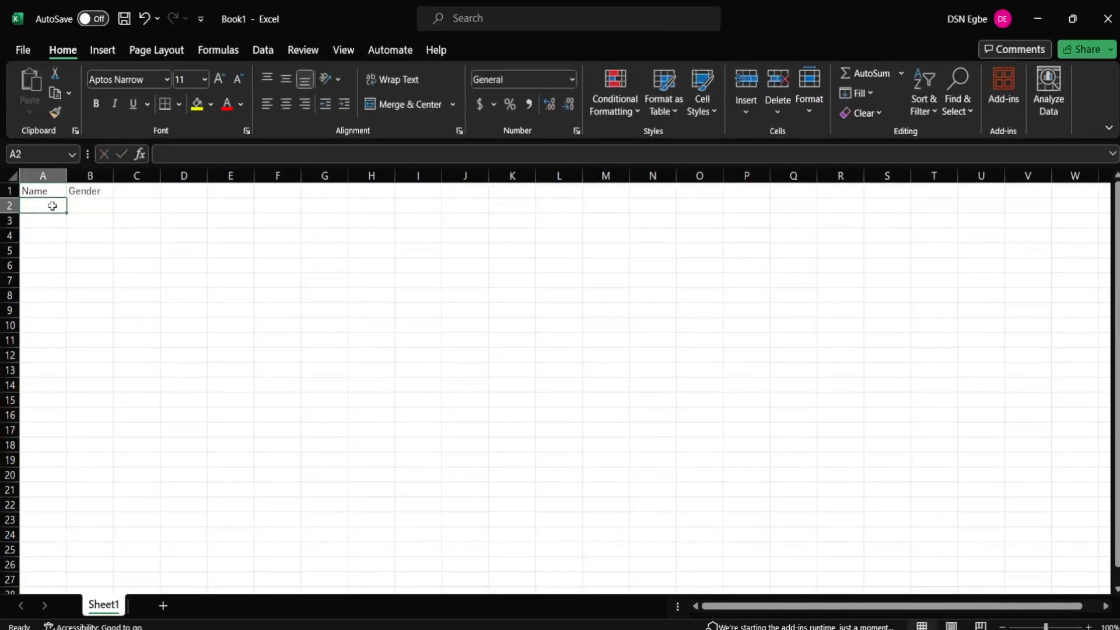
Step: List three people's full names in A2:A4 and autofit column A to the longest name
type("Jam")
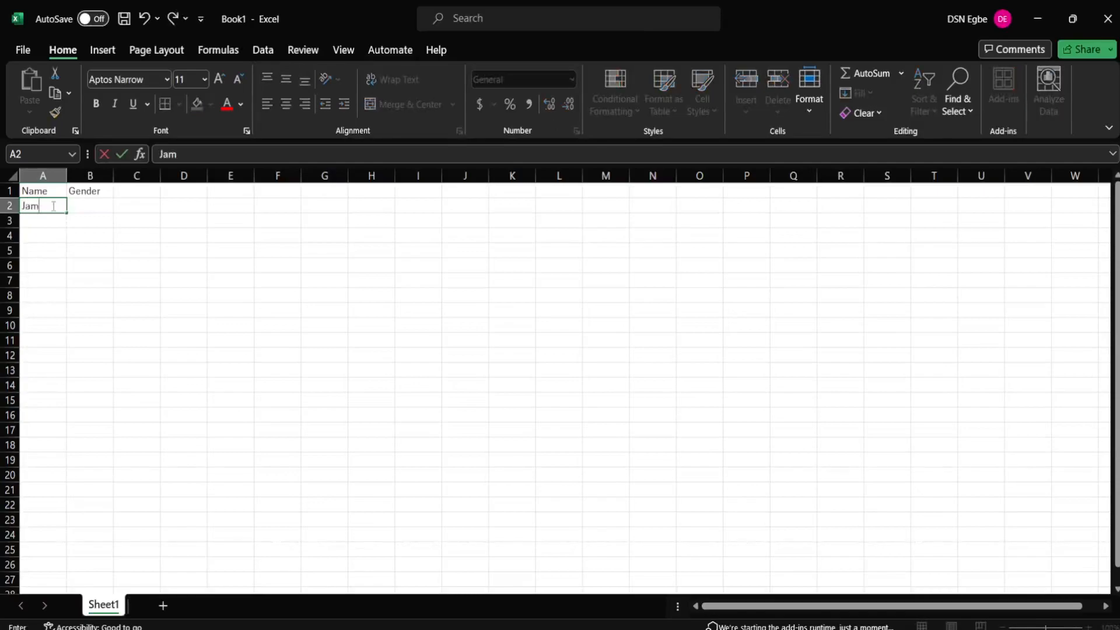
type("es Rhon")
left_click(34, 226)
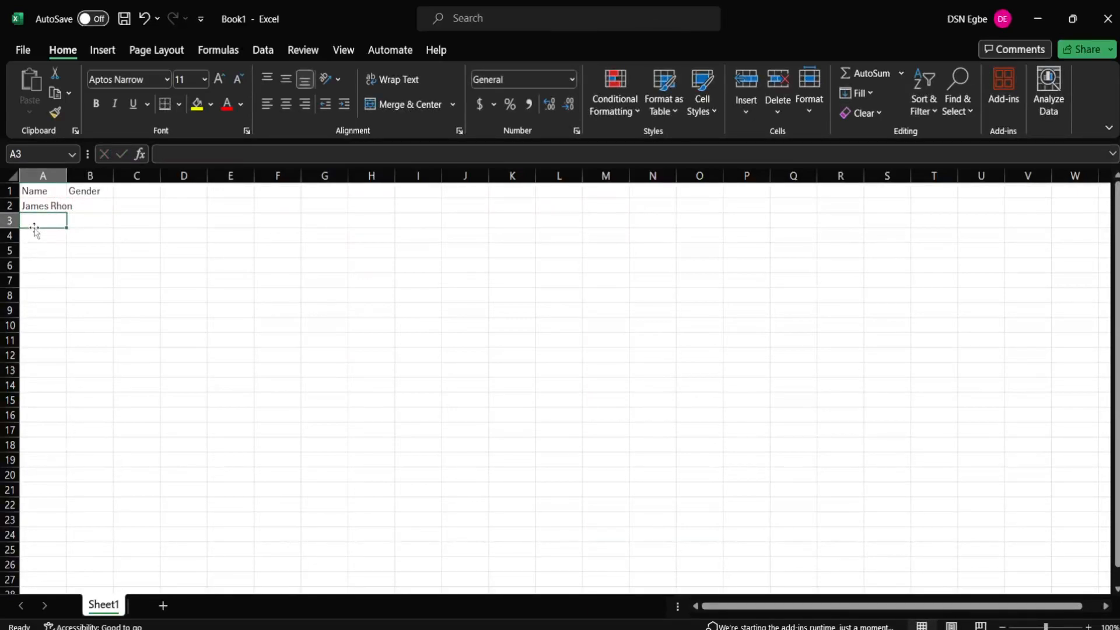
type("Boluwatife")
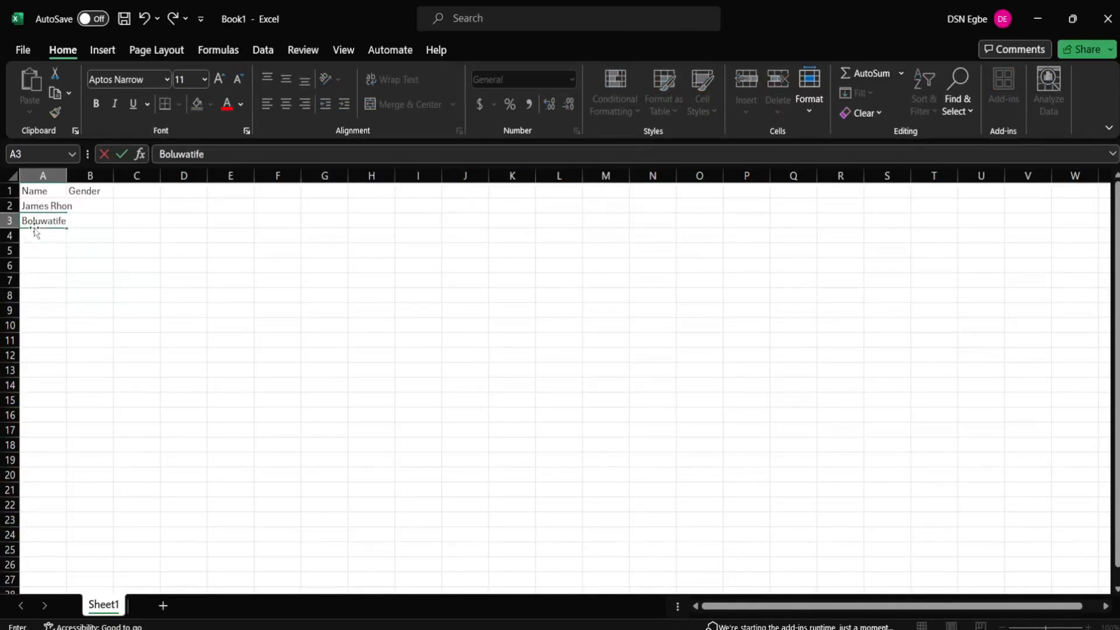
type(" Swisky")
left_click(33, 237)
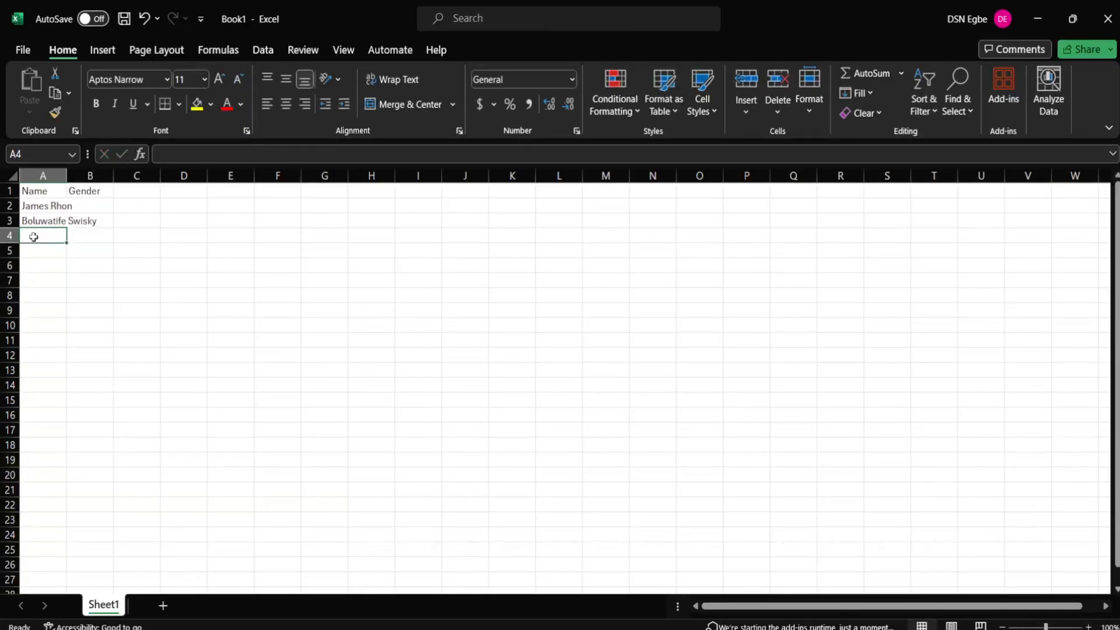
type("Mary")
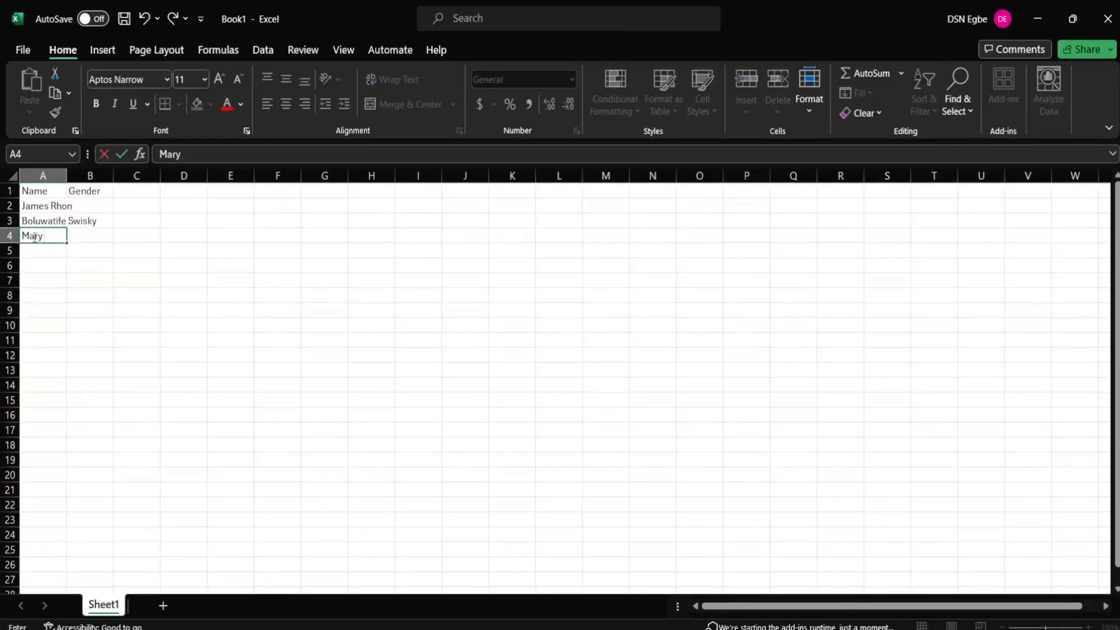
type(" Johnson")
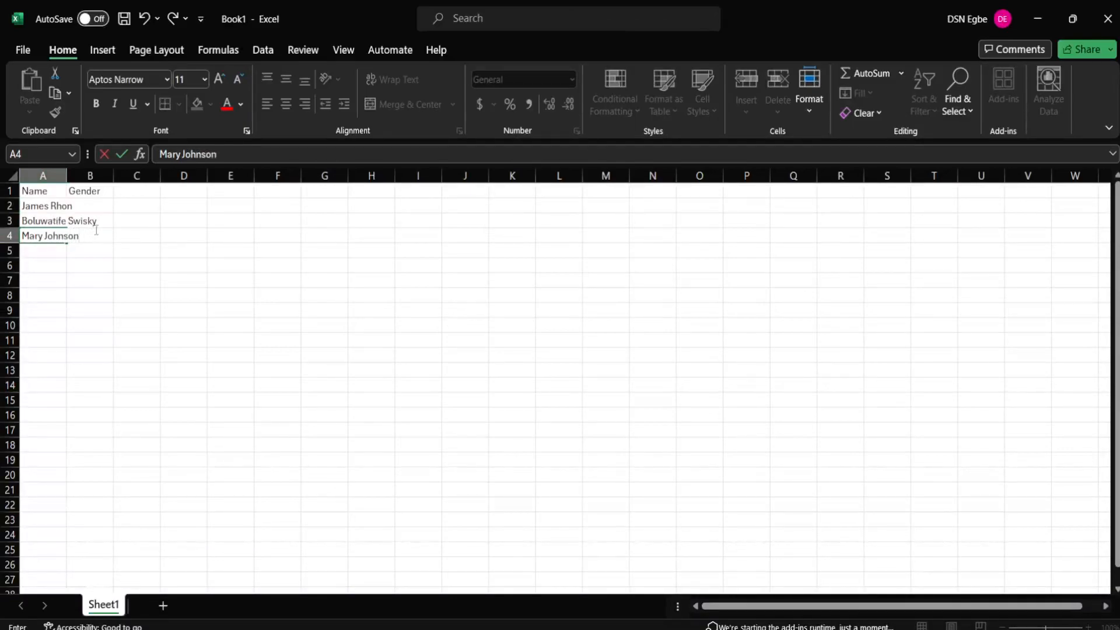
left_click(87, 176)
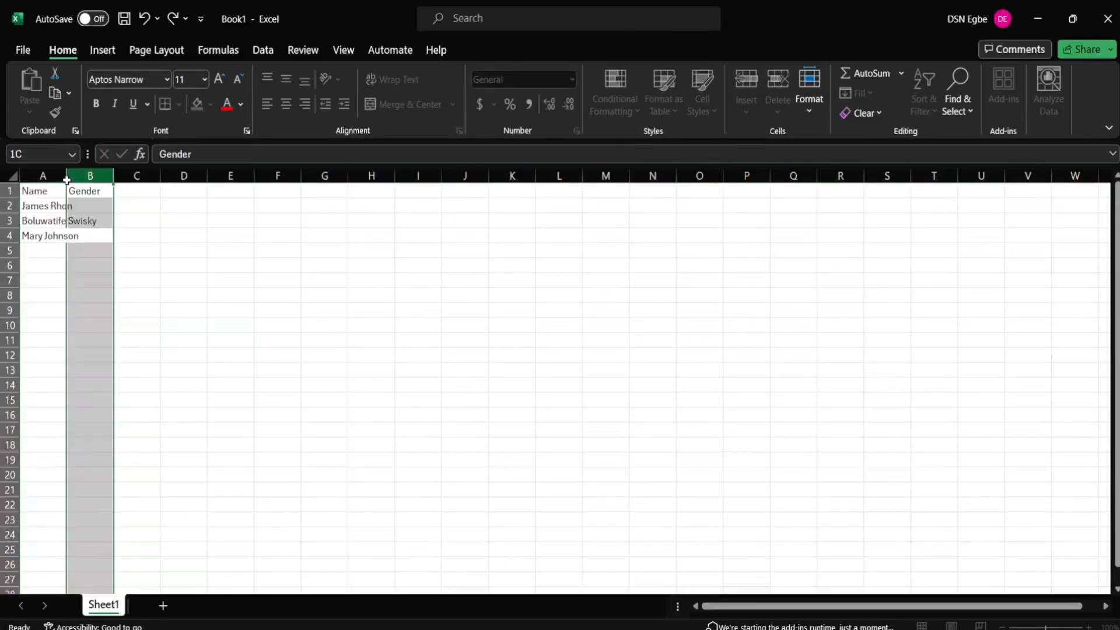
double_click(66, 176)
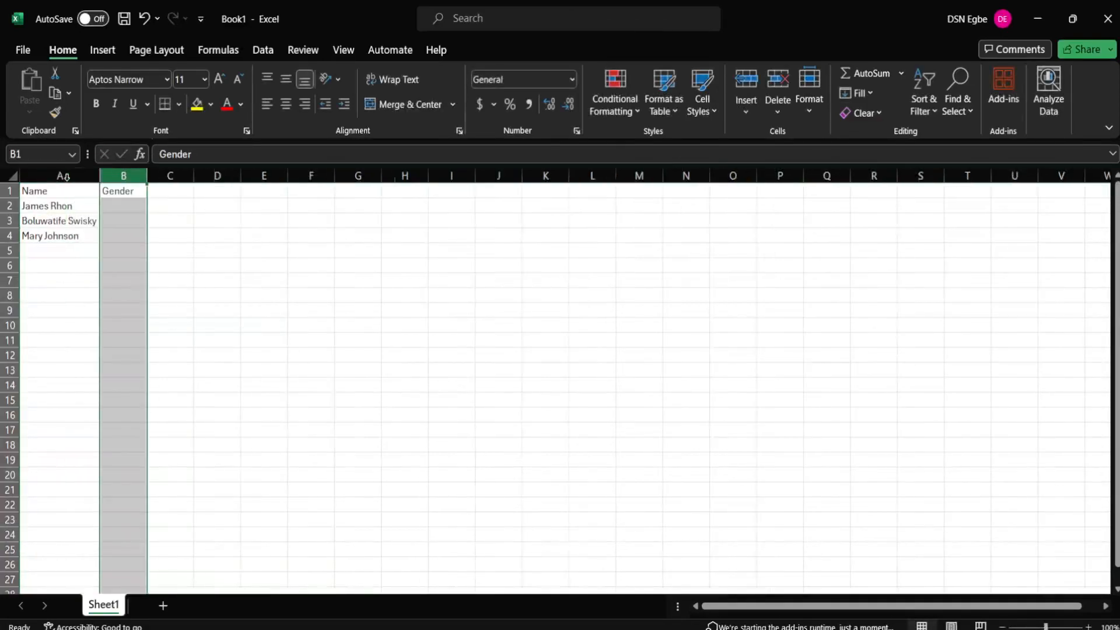
left_click(135, 206)
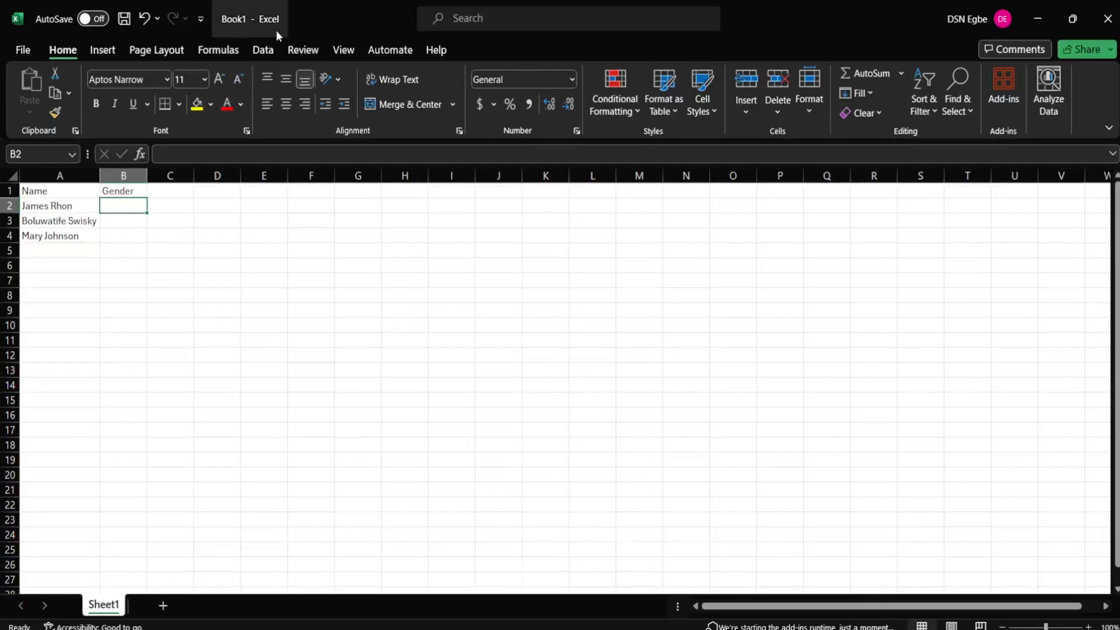
Step: Give B2 a List data validation with the source 'Male, Female'
left_click(274, 49)
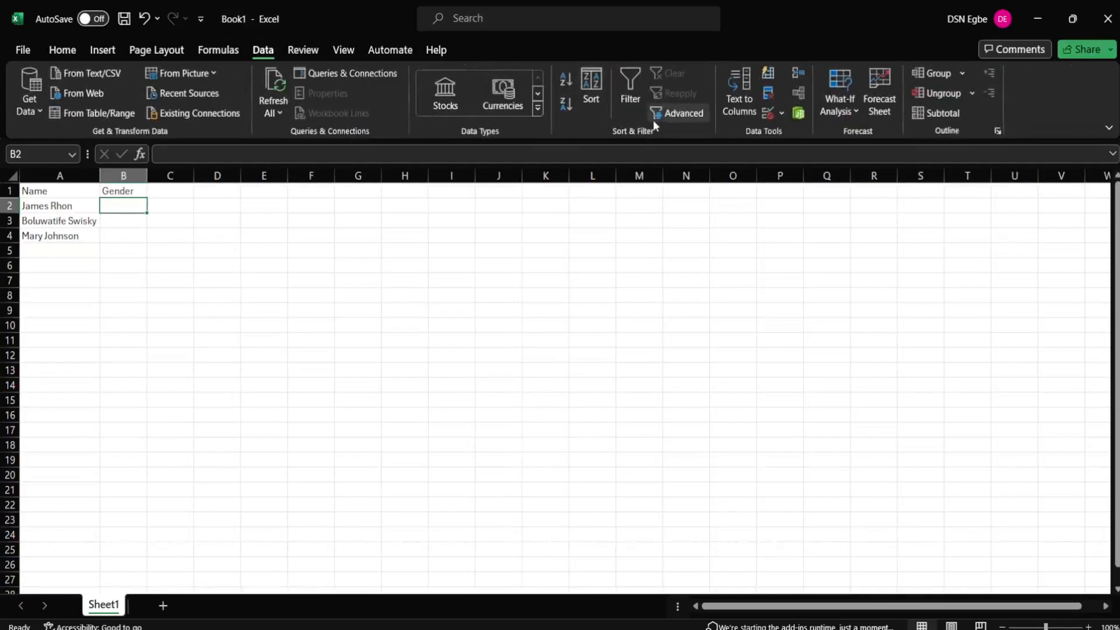
left_click(770, 112)
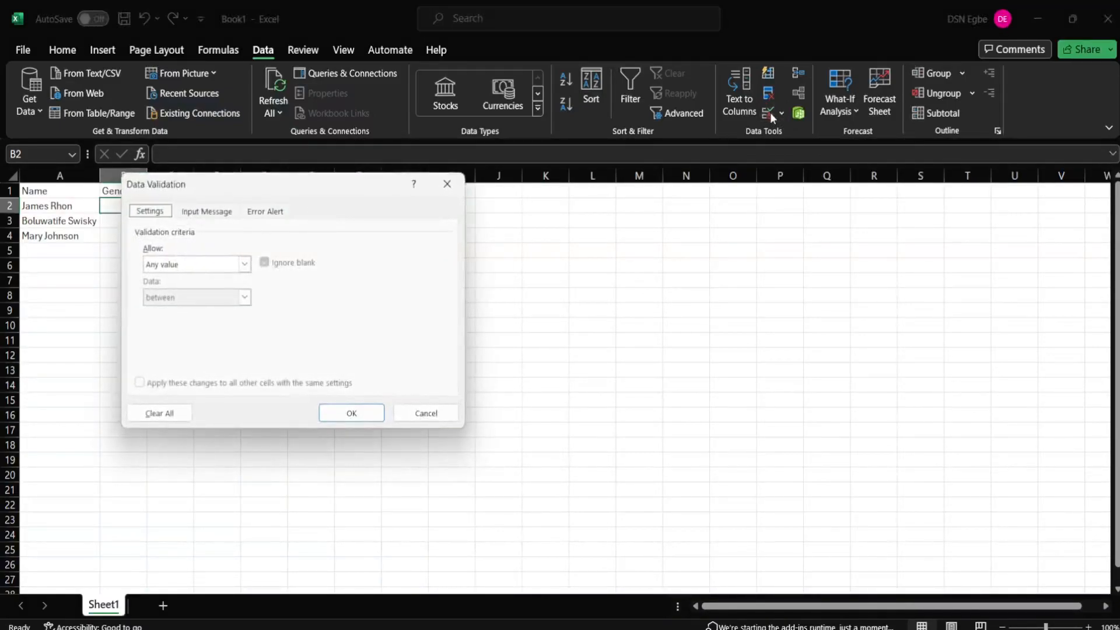
left_click(221, 268)
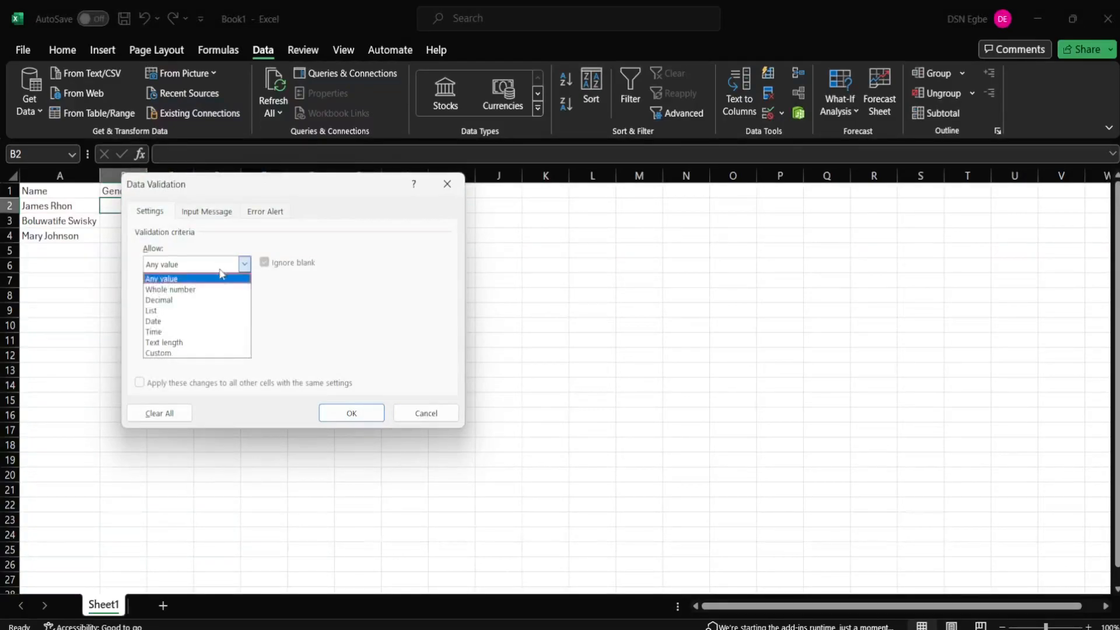
left_click(182, 312)
left_click(150, 330)
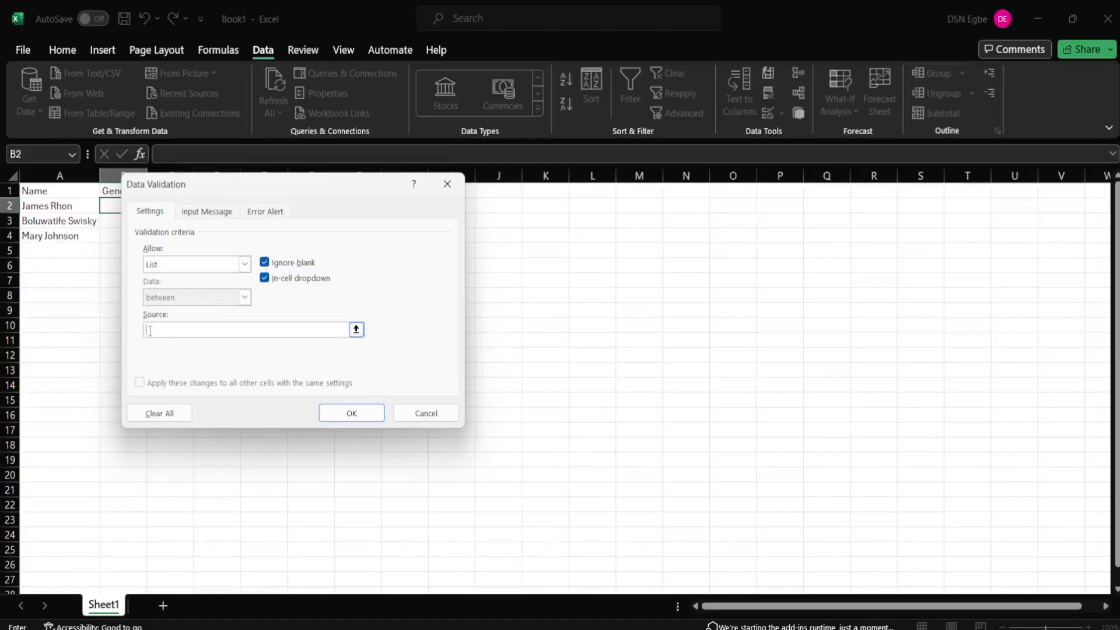
type("Male, Female")
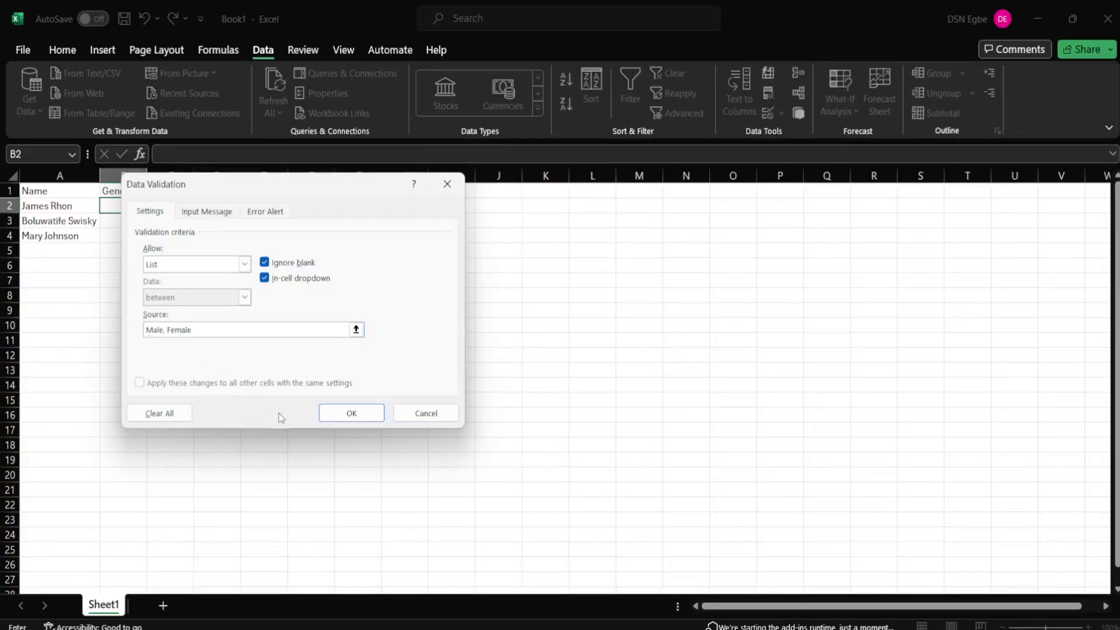
left_click(337, 419)
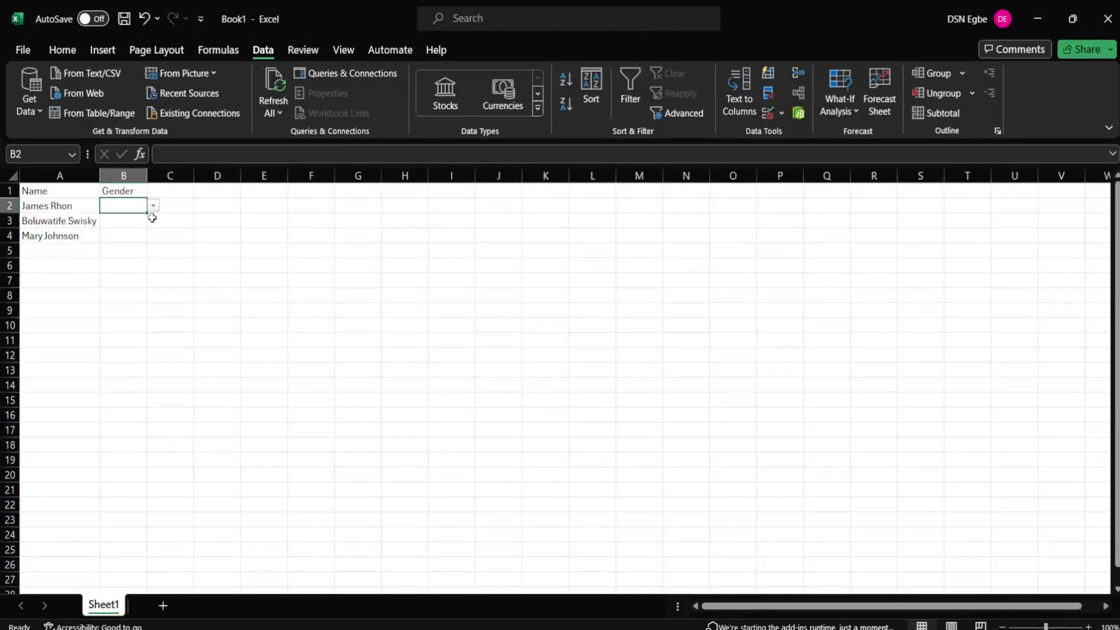
Step: Fill B2's dropdown down to B4 and confirm B3 and B4 have it
left_click_drag(146, 214, 145, 241)
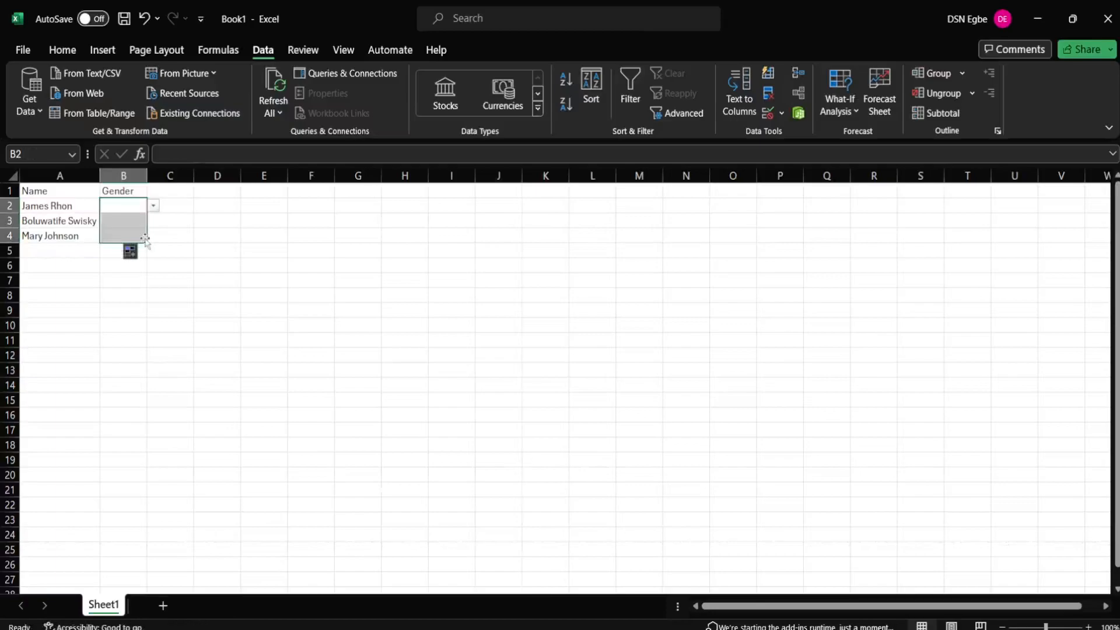
left_click(196, 238)
left_click(138, 224)
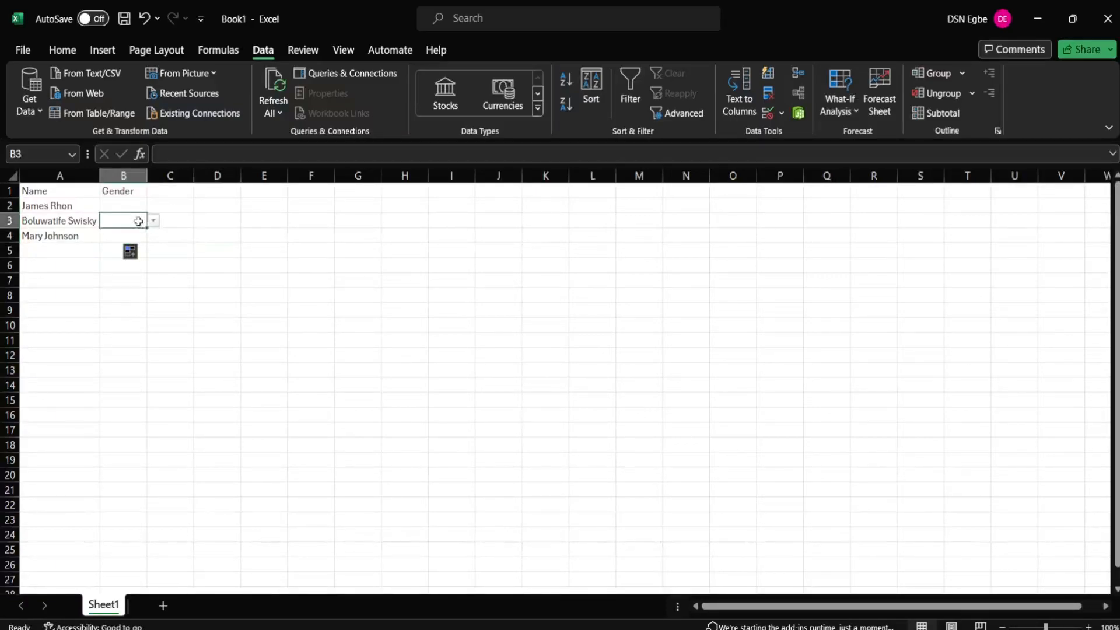
left_click(137, 208)
left_click(132, 233)
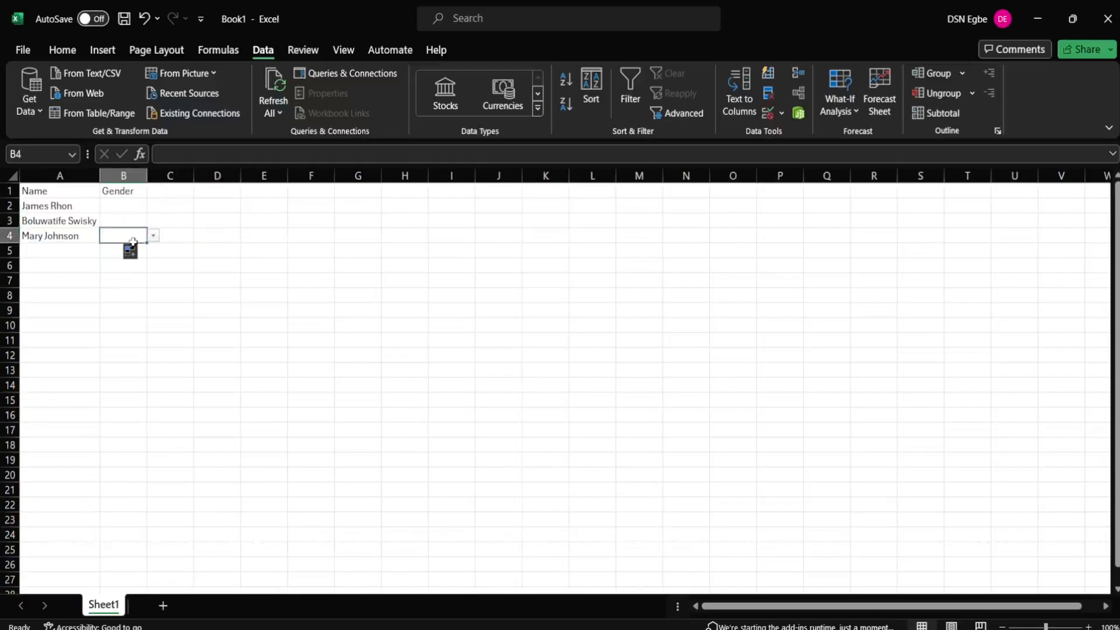
left_click(130, 205)
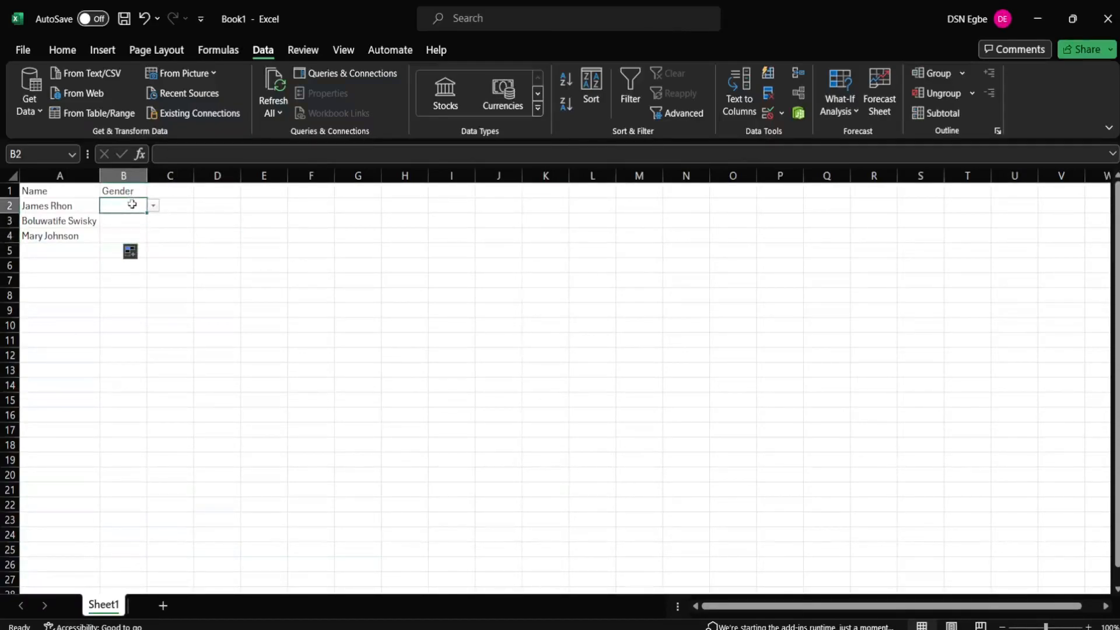
Step: Set B2 to Male using its dropdown
left_click(153, 207)
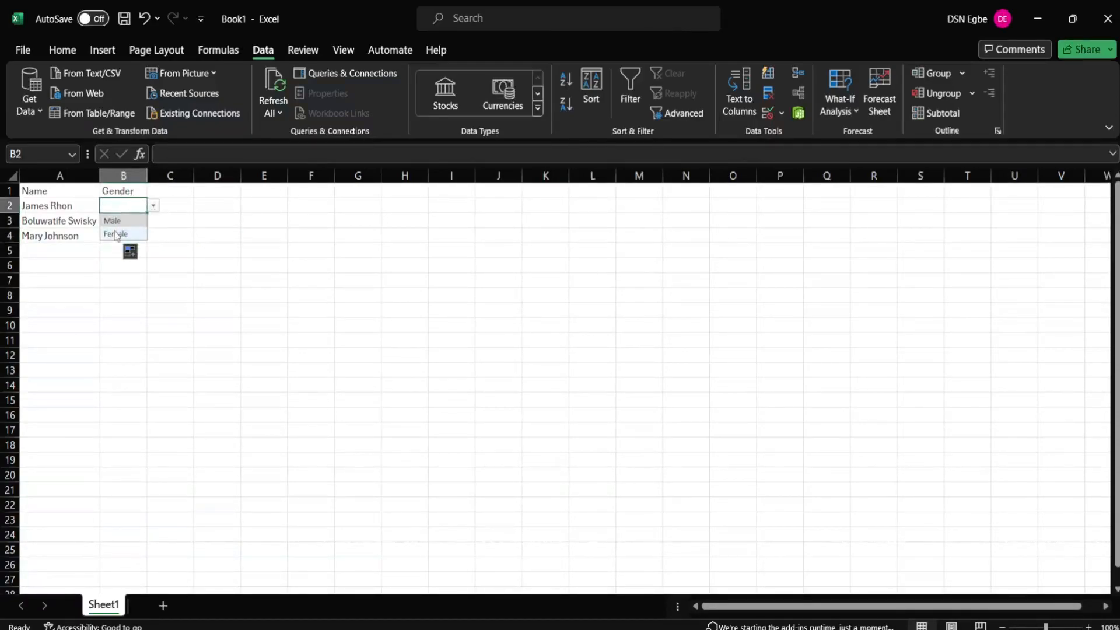
left_click(116, 234)
left_click(154, 206)
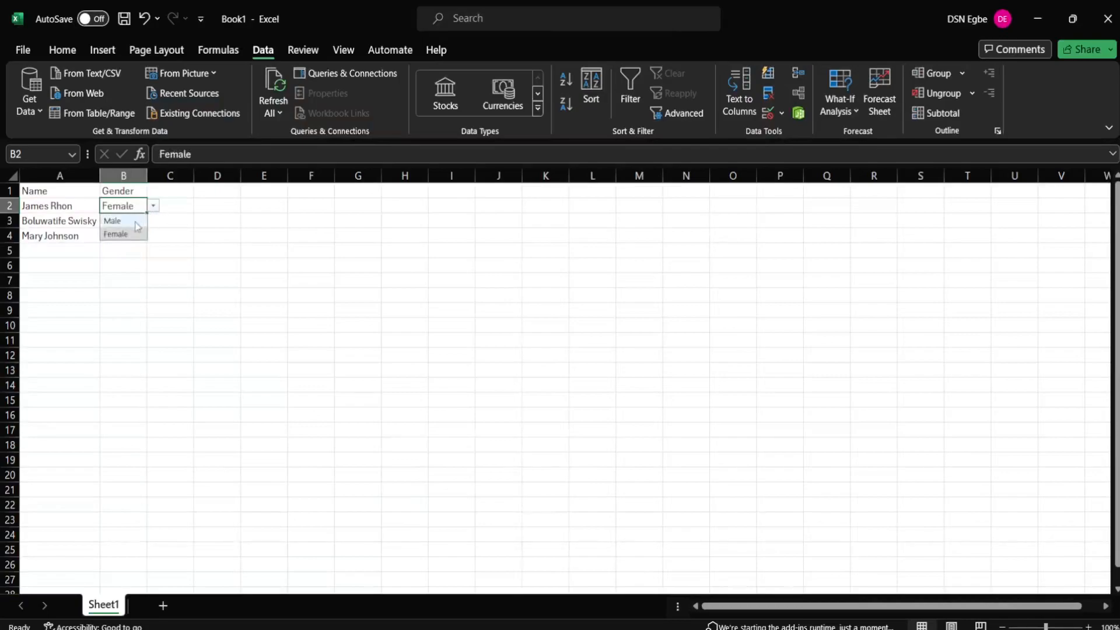
left_click(133, 220)
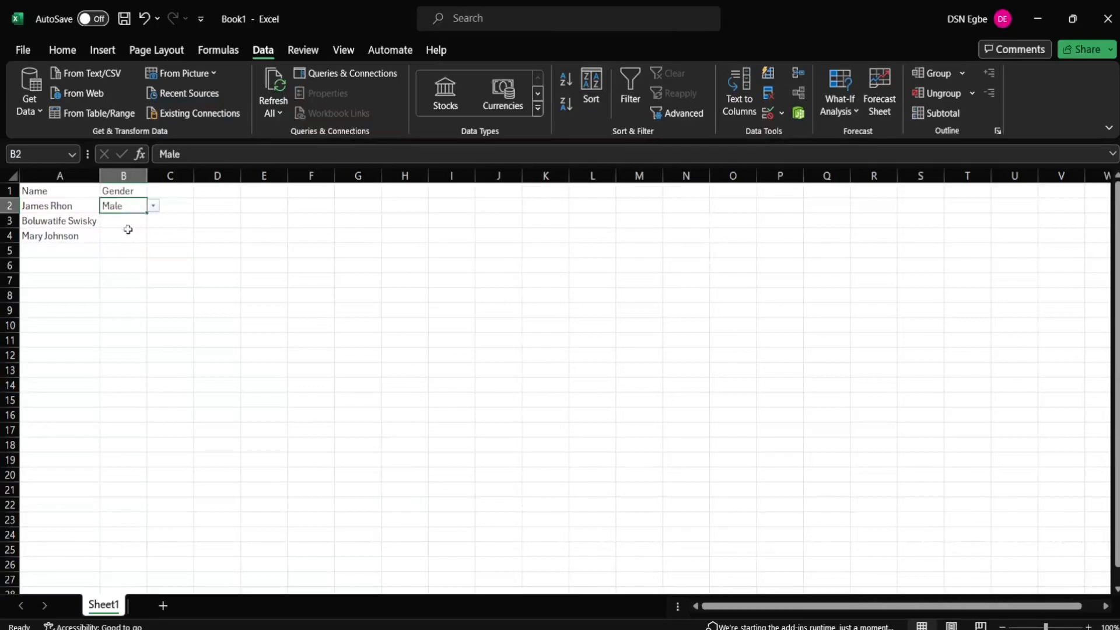
Step: Pick Female from the dropdown in B3 and B4, then start editing B2
left_click(134, 231)
left_click(131, 222)
left_click(153, 221)
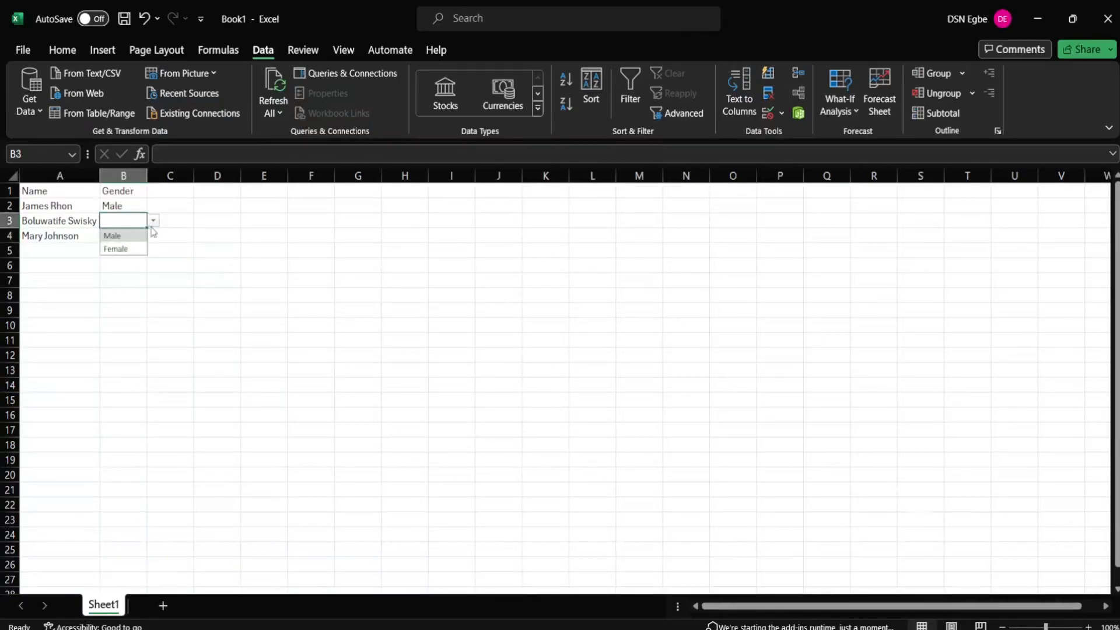
left_click(133, 247)
left_click(134, 235)
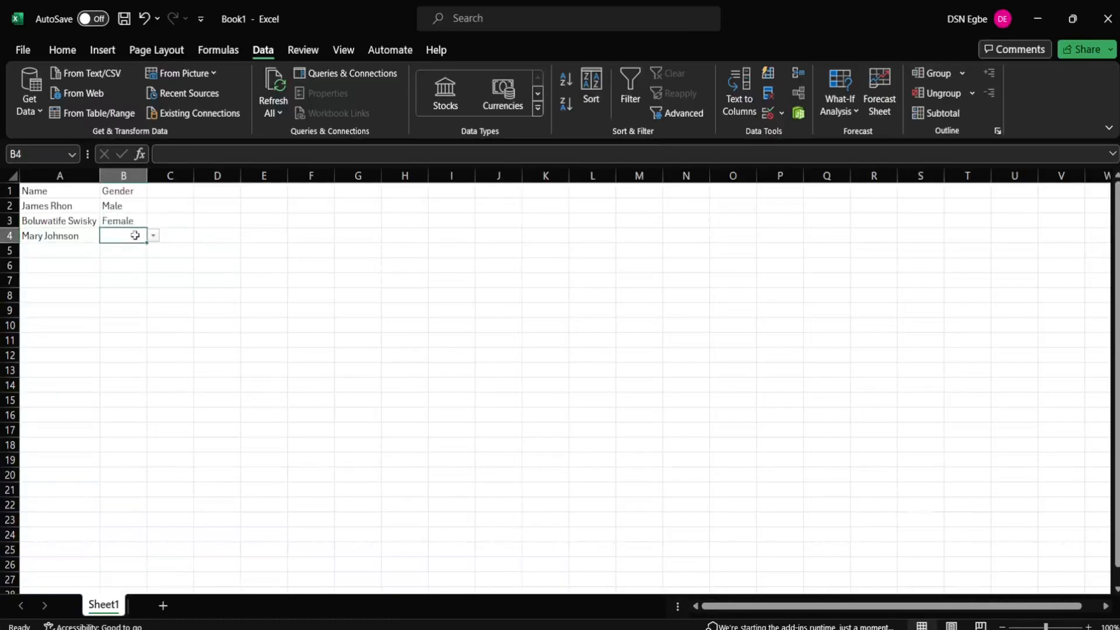
left_click(153, 236)
left_click(136, 263)
left_click(127, 206)
double_click(127, 207)
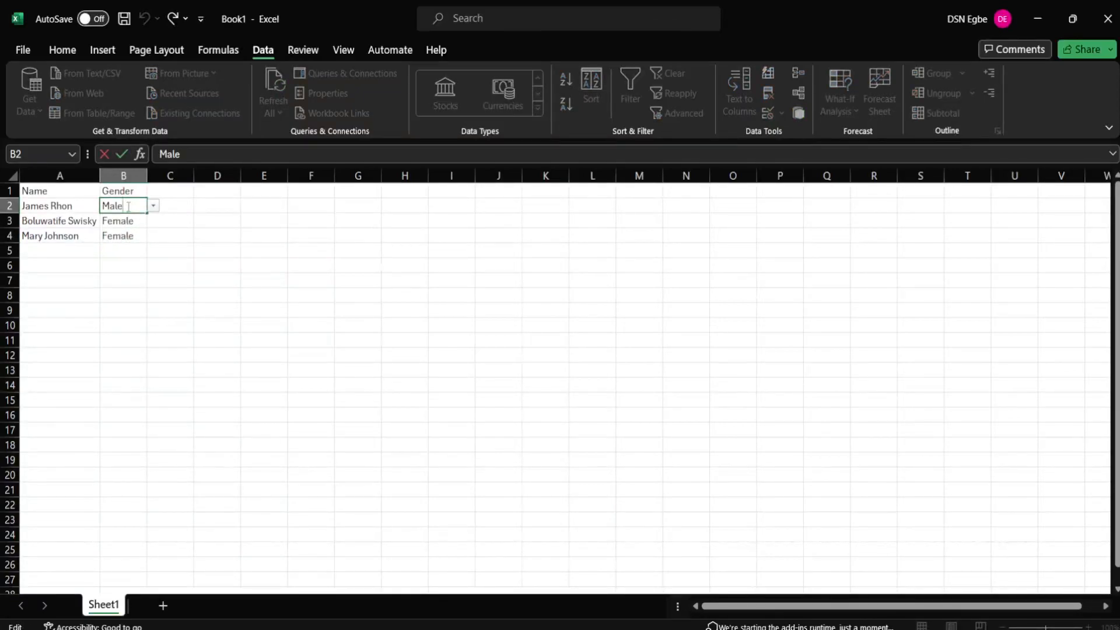
Step: Undo the gender entries and the Male/Female validation in column B
left_click(166, 233)
key("ctrl+z")
key("ctrl+z")
key("ctrl+z")
key("ctrl+z")
key("ctrl+z")
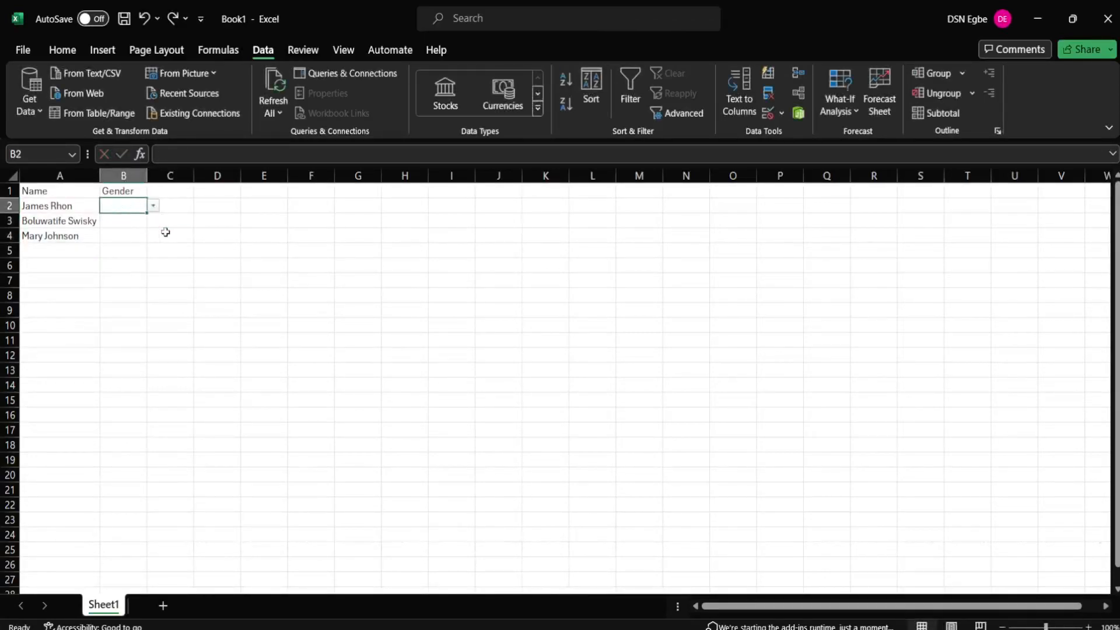
key("ctrl+z")
left_click(166, 232)
left_click(138, 216)
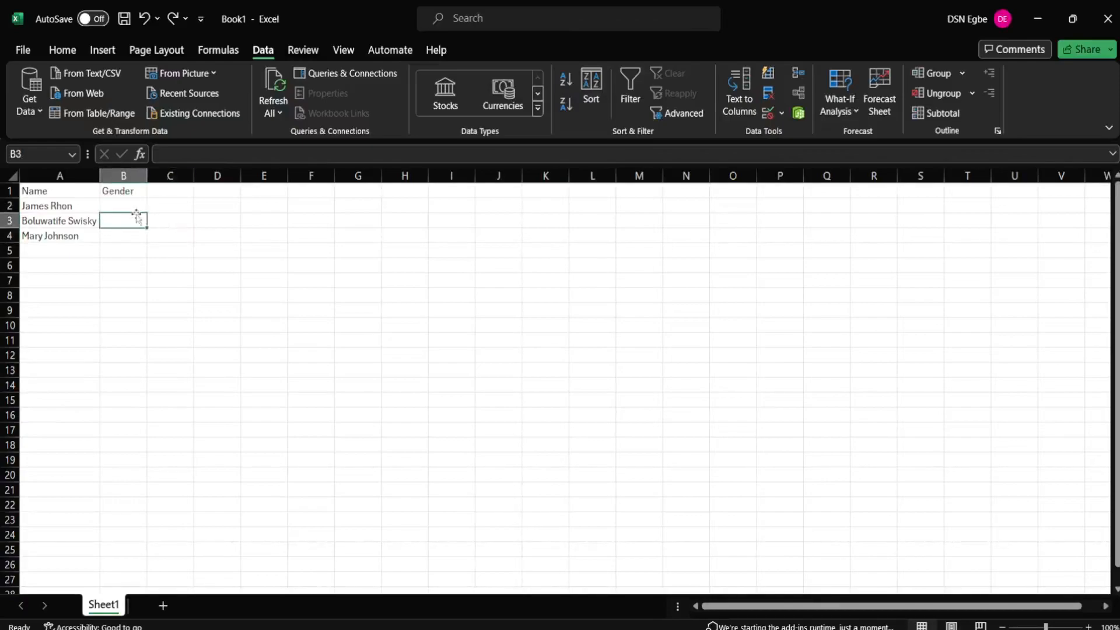
Step: Type Male in M4 and Female in M5
left_click(625, 232)
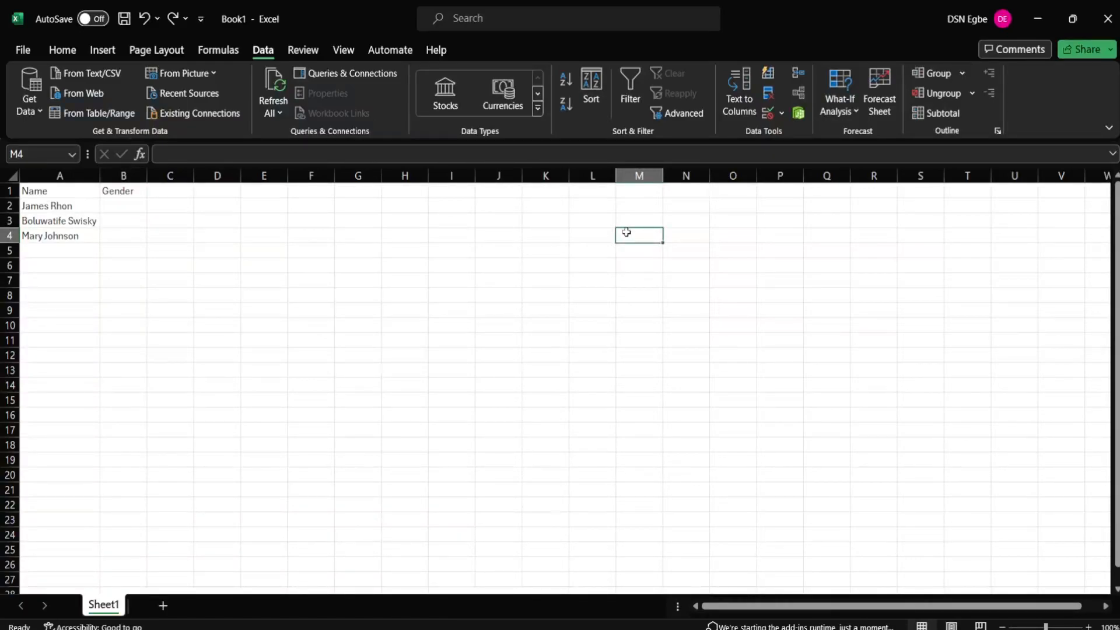
type("Ma")
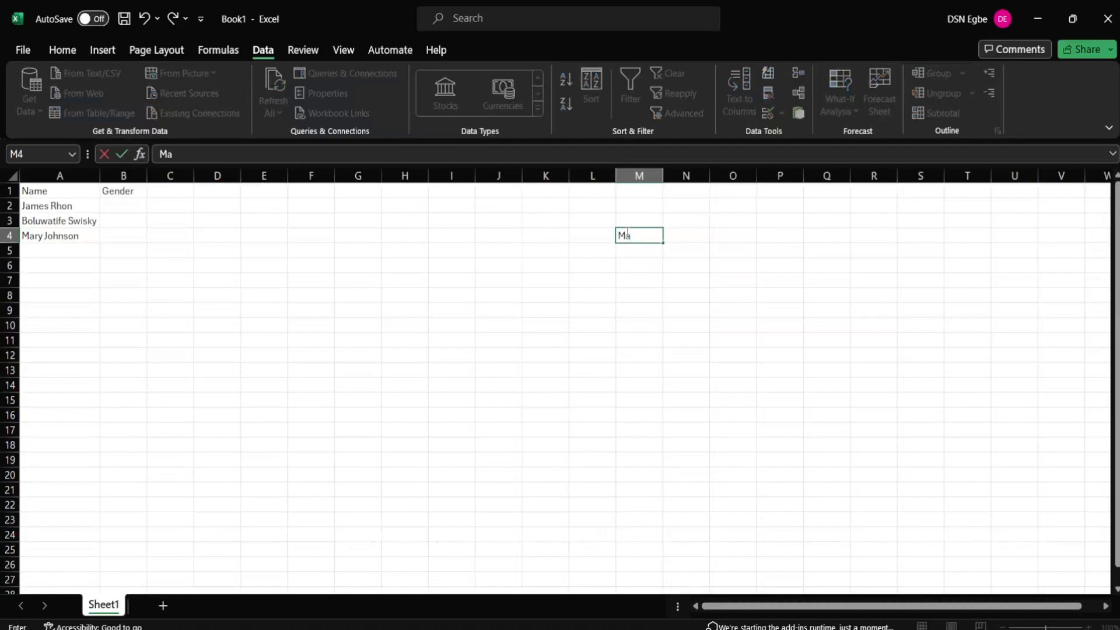
type("lle")
key("Return")
type("Fema")
key("BackSpace")
type("male")
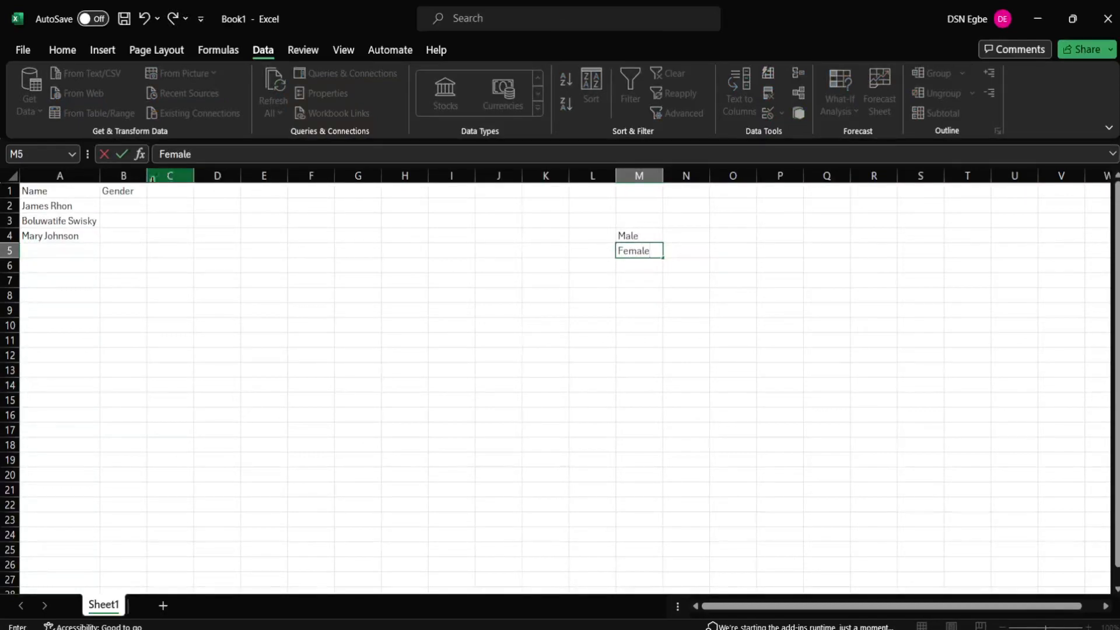
left_click(127, 206)
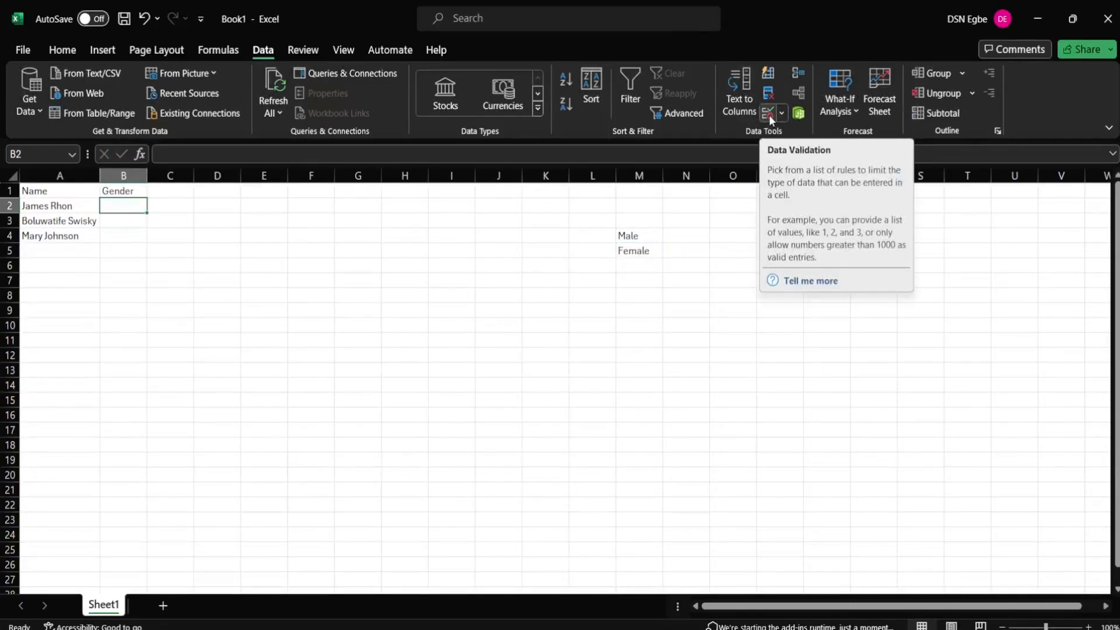
Step: Give B2 a List validation with source =$M$4:$M$5 and check its Male/Female dropdown
left_click(768, 114)
left_click(243, 265)
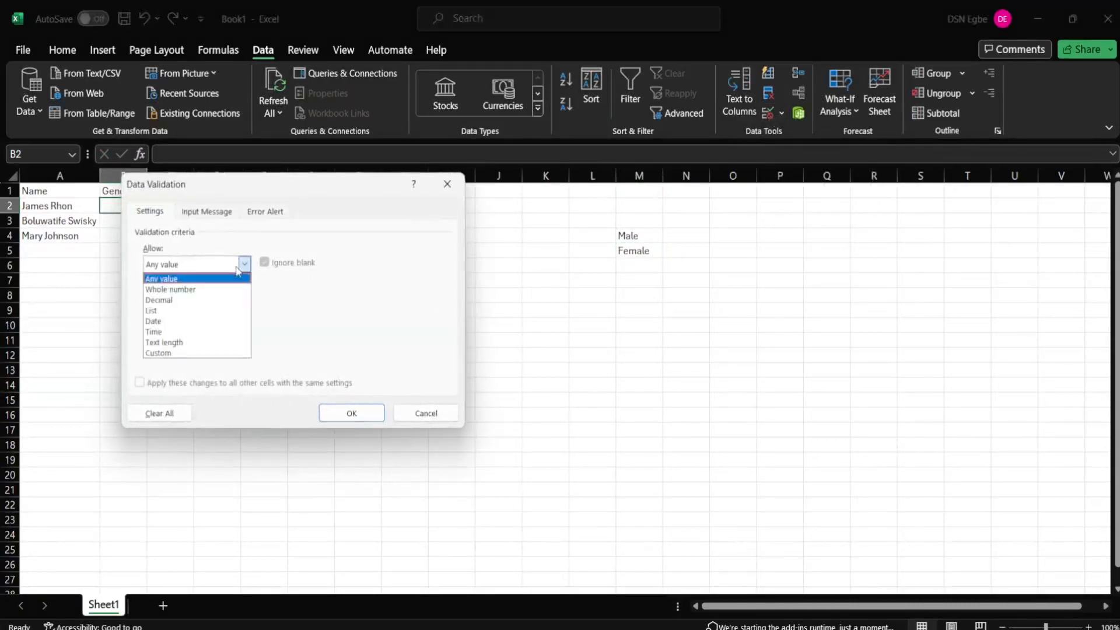
left_click(181, 306)
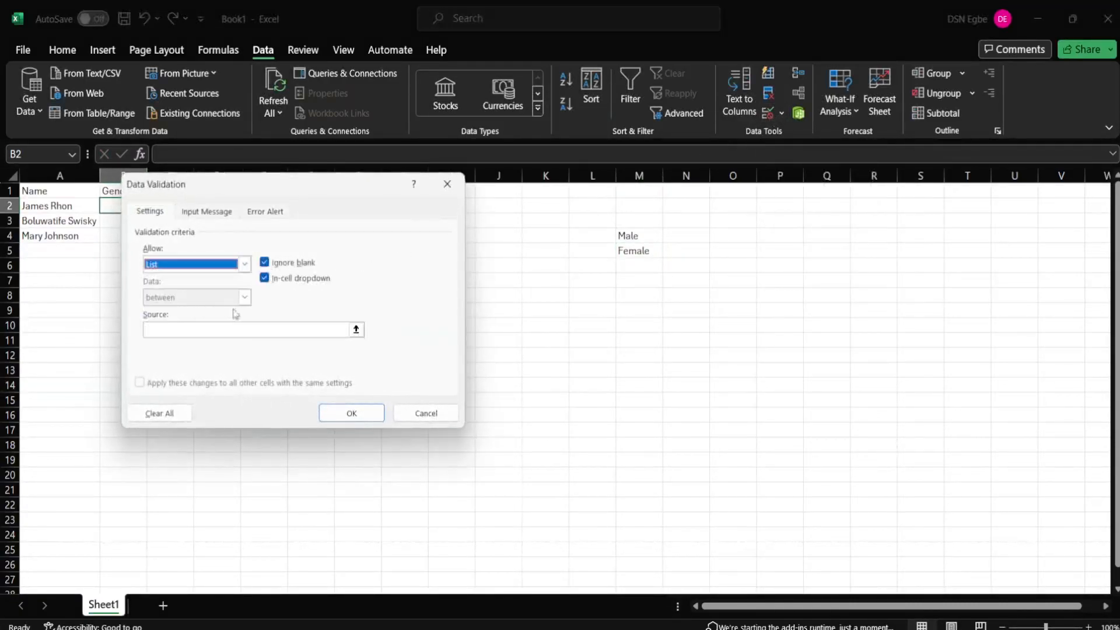
left_click(330, 330)
left_click_drag(642, 233, 642, 251)
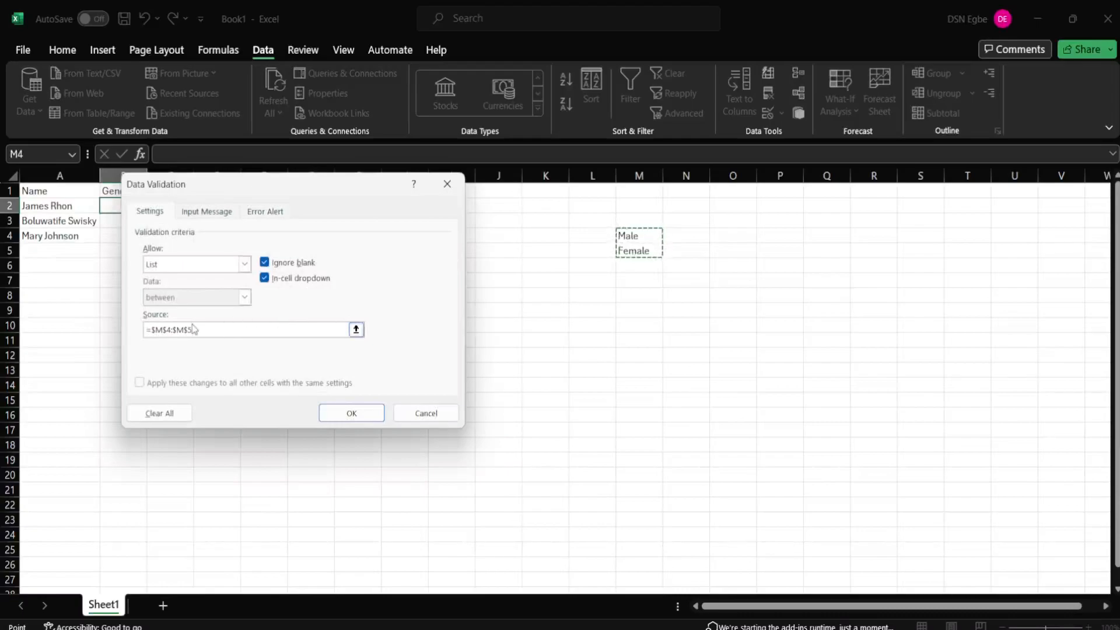
left_click(352, 413)
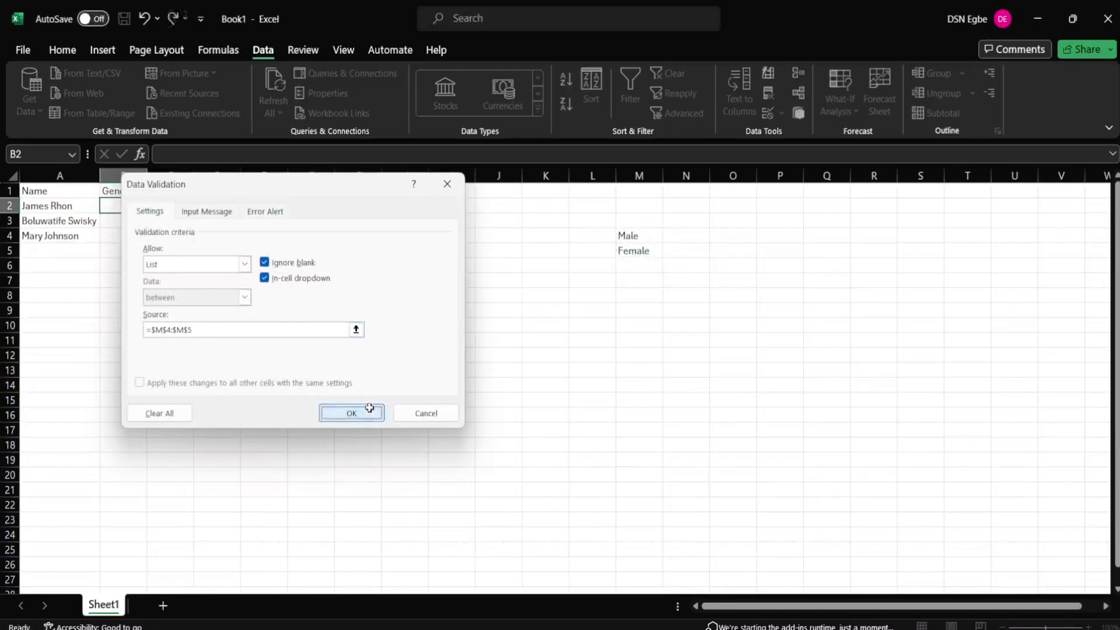
left_click(154, 208)
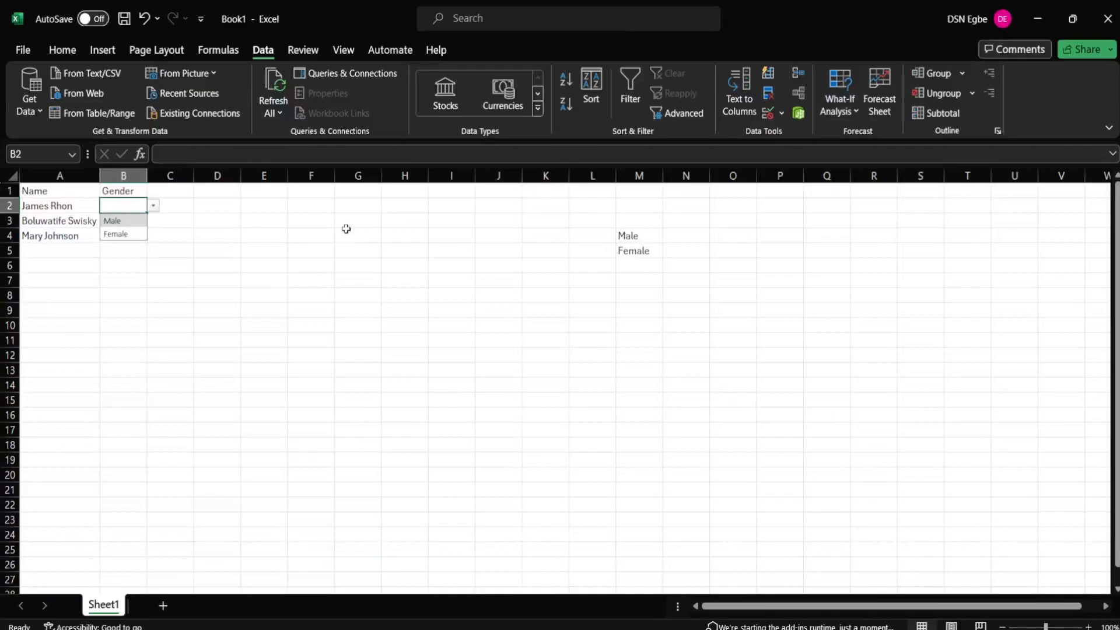
Step: Rename the B1 header from Gender to Subject
left_click(130, 191)
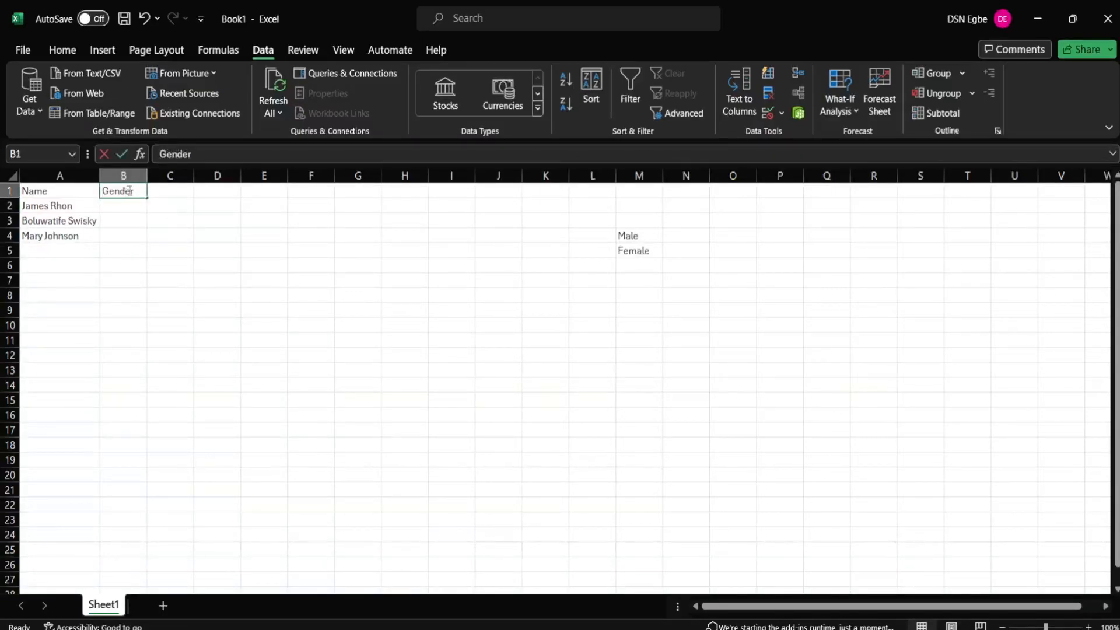
double_click(129, 190)
left_click_drag(139, 191, 100, 191)
type("Subject")
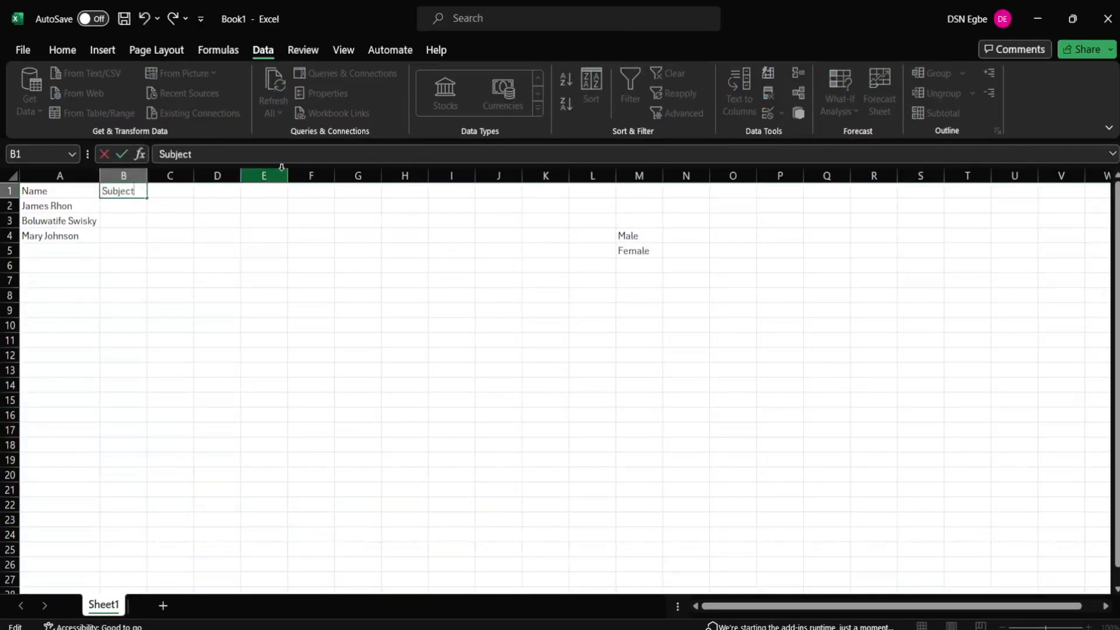
Step: Replace Male and Female in M4:M5 with Math and English
left_click(646, 234)
double_click(646, 233)
key("BackSpace")
key("BackSpace")
key("BackSpace")
key("BackSpace")
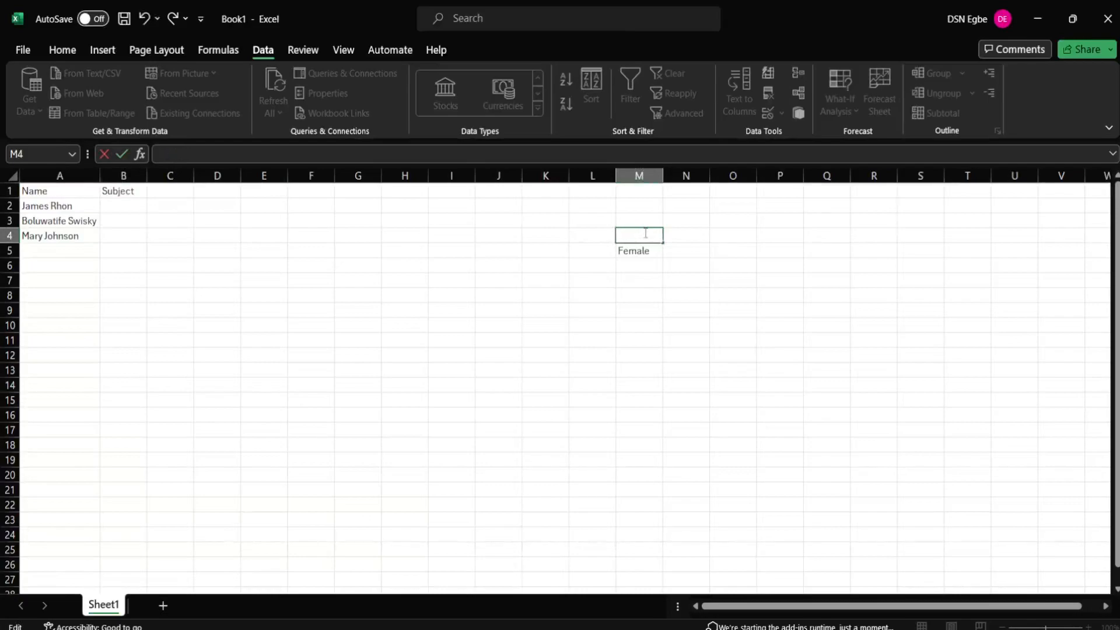
type("Math")
left_click(628, 255)
double_click(630, 255)
double_click(631, 254)
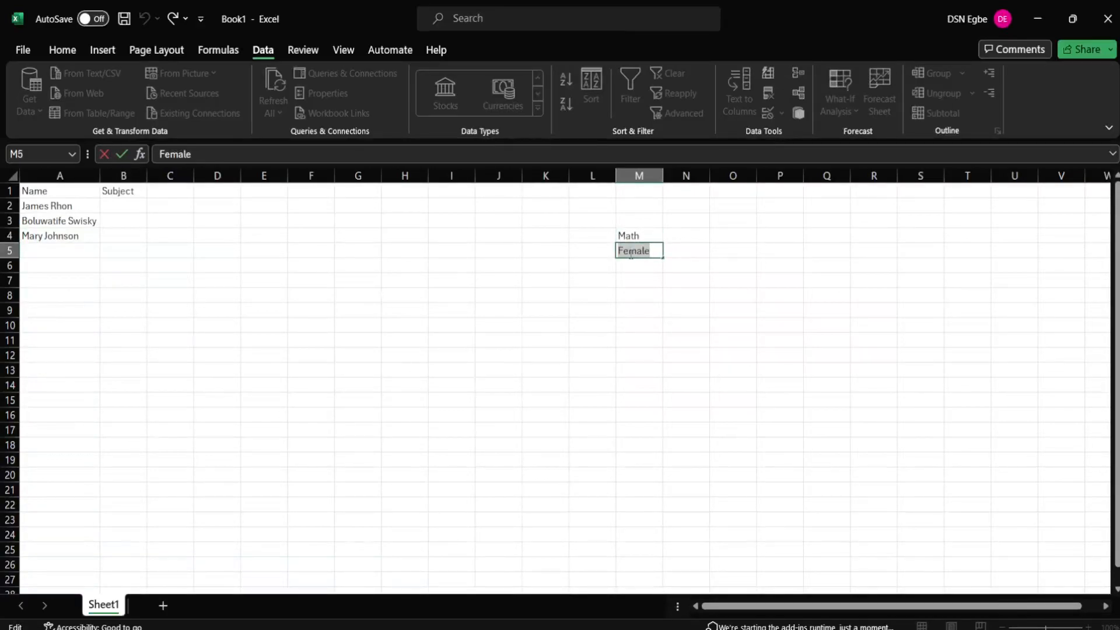
type("English")
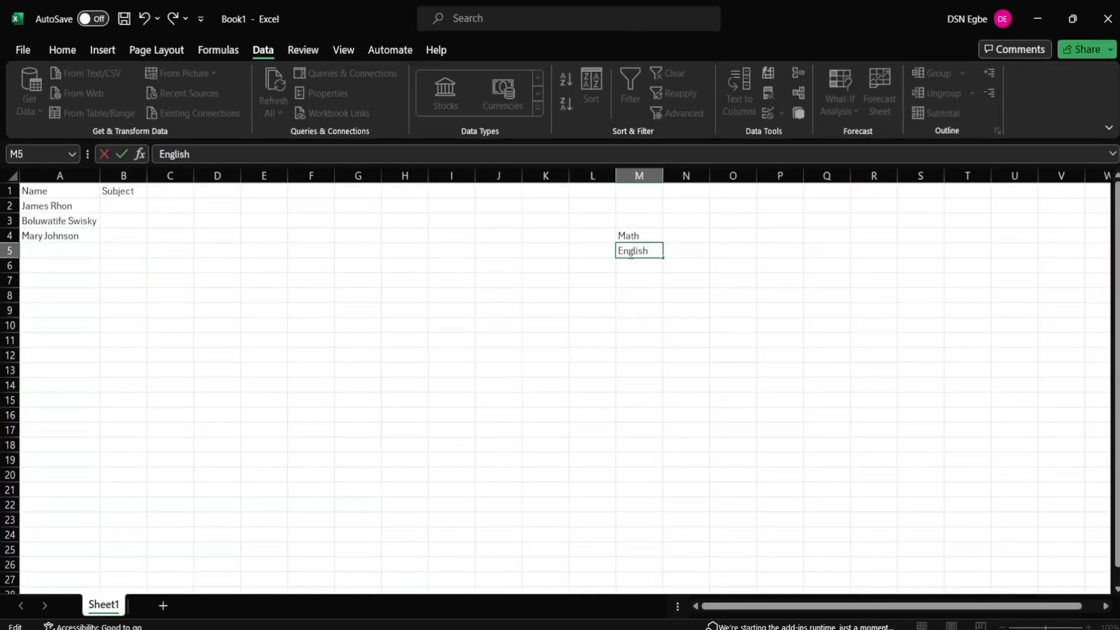
key("Return")
Step: Add Physics, Chemistry, Biology and Economics in M6:M9
type("Physics")
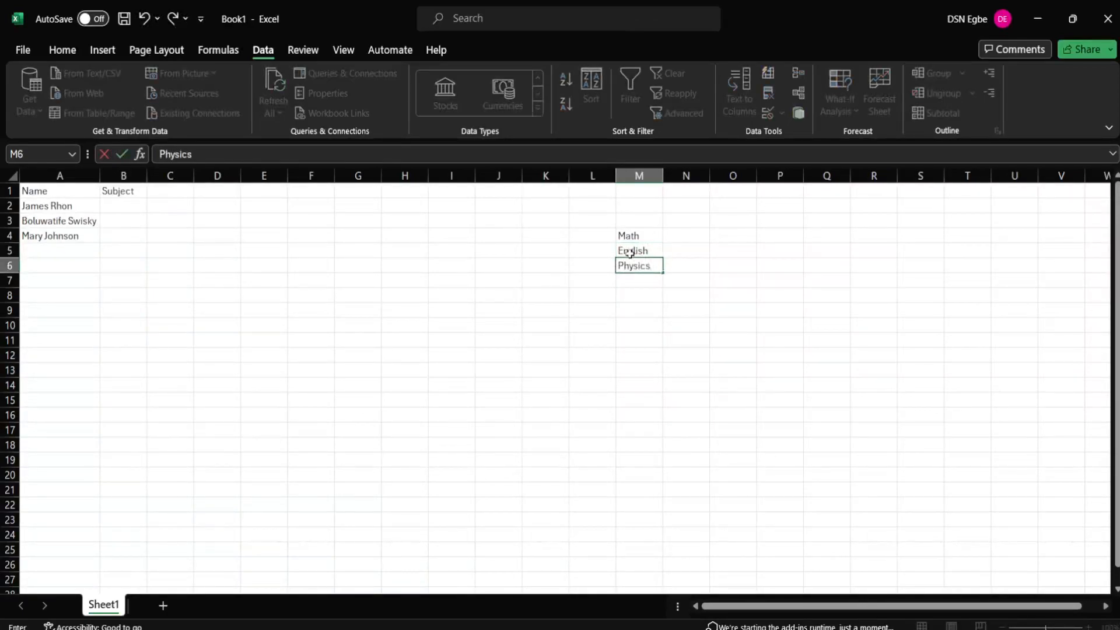
key("Return")
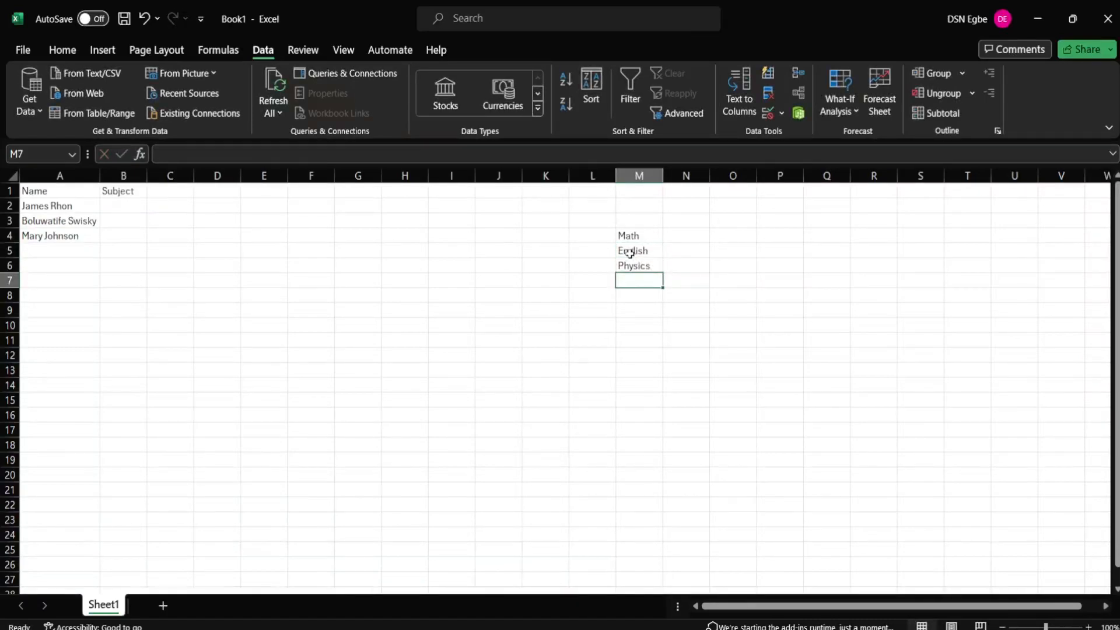
type("Chemistr")
type("y")
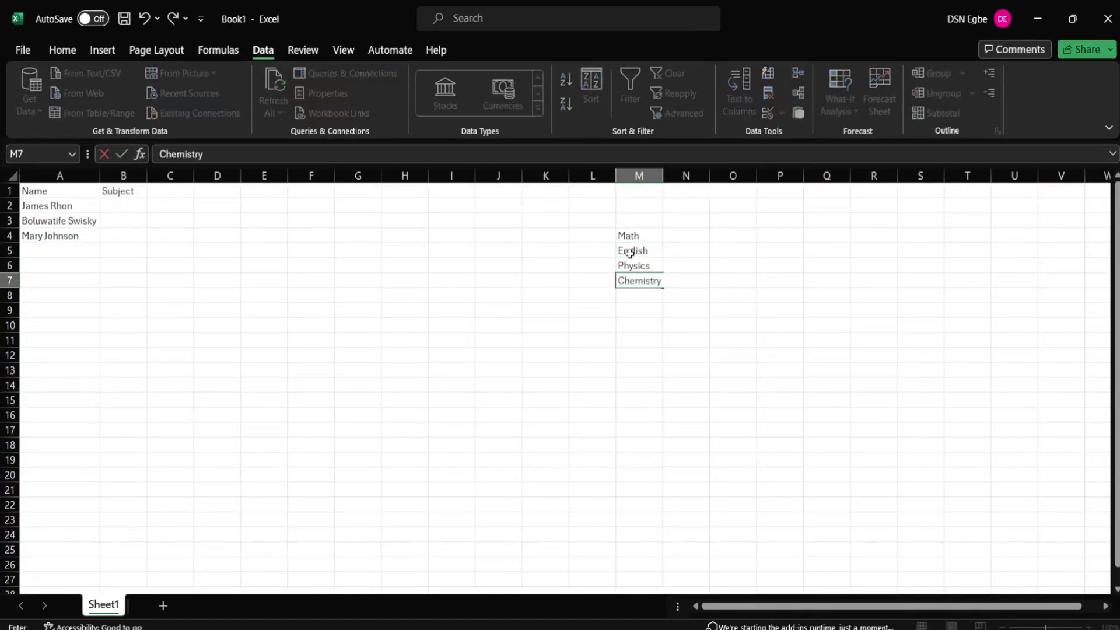
key("Return")
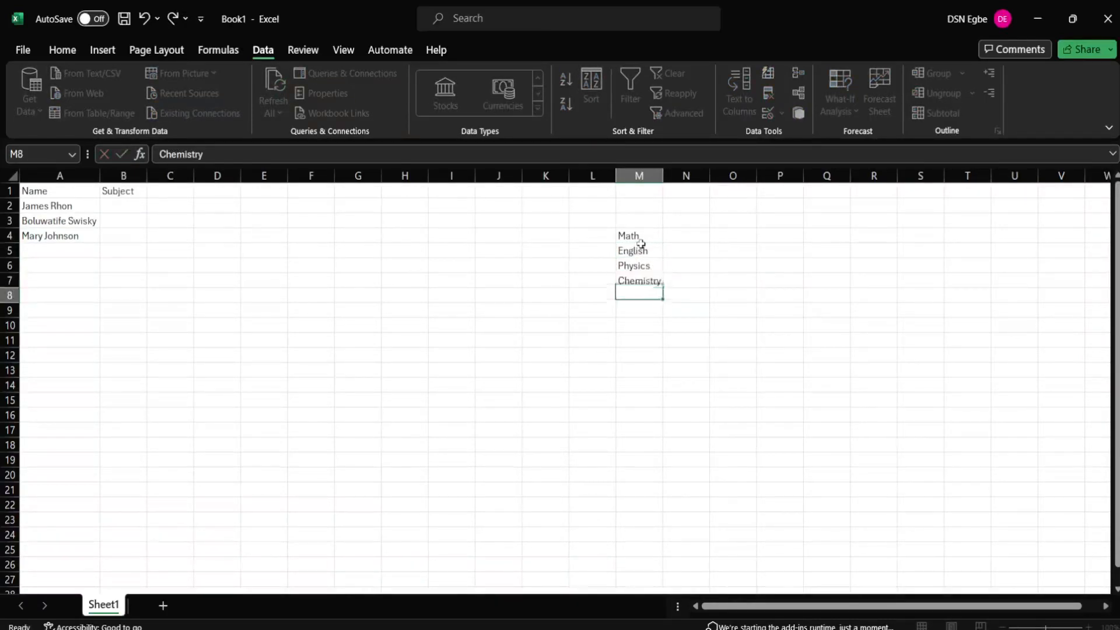
type("B")
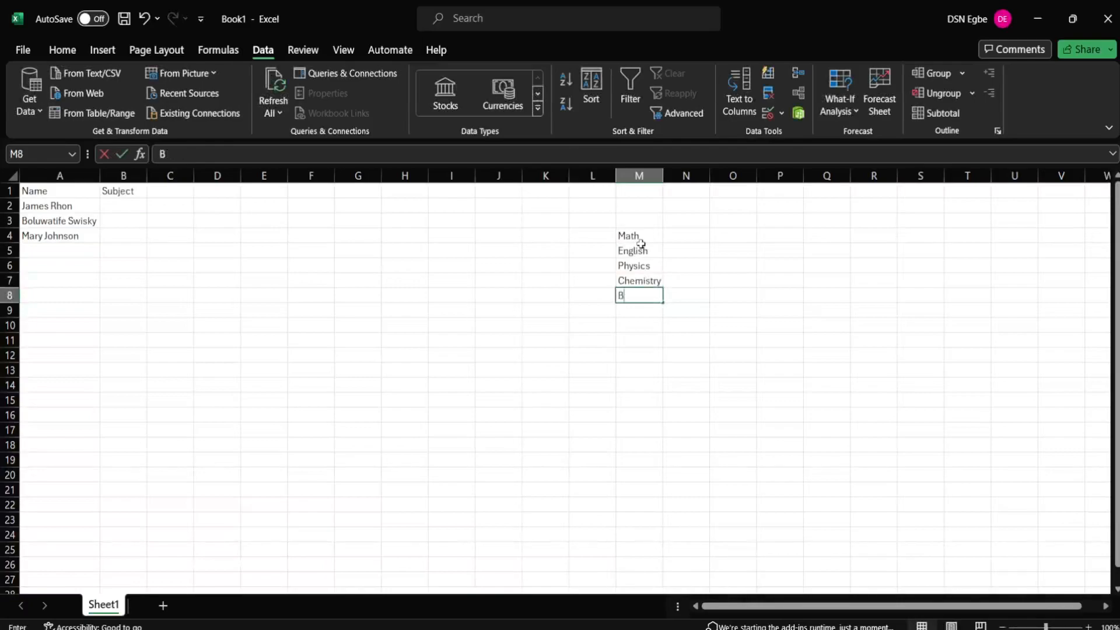
type("iology")
key("Return")
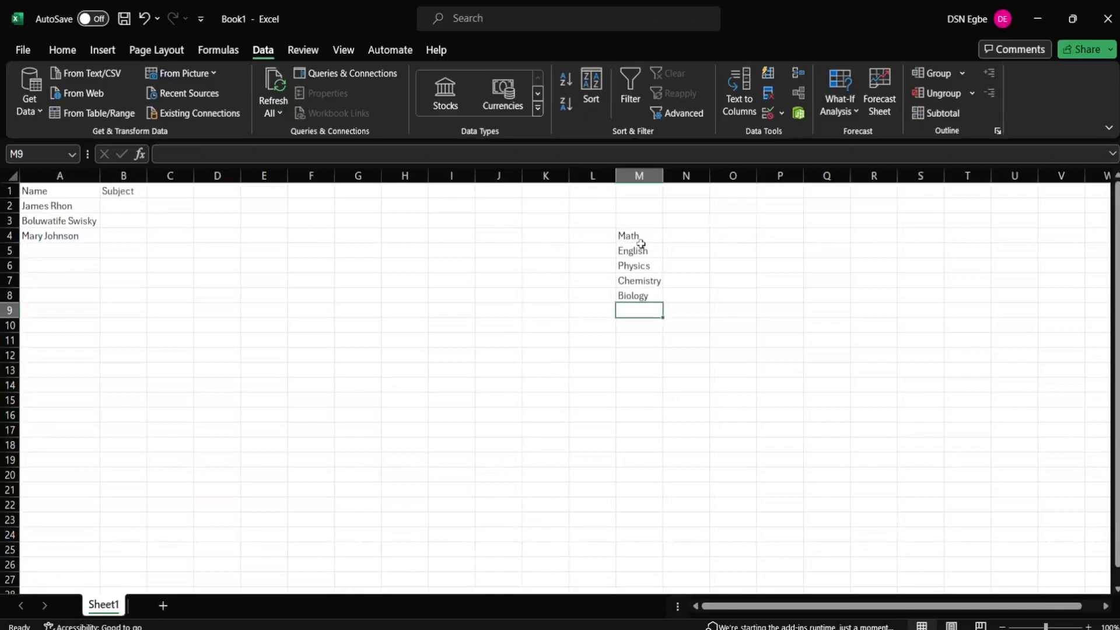
type("Economics")
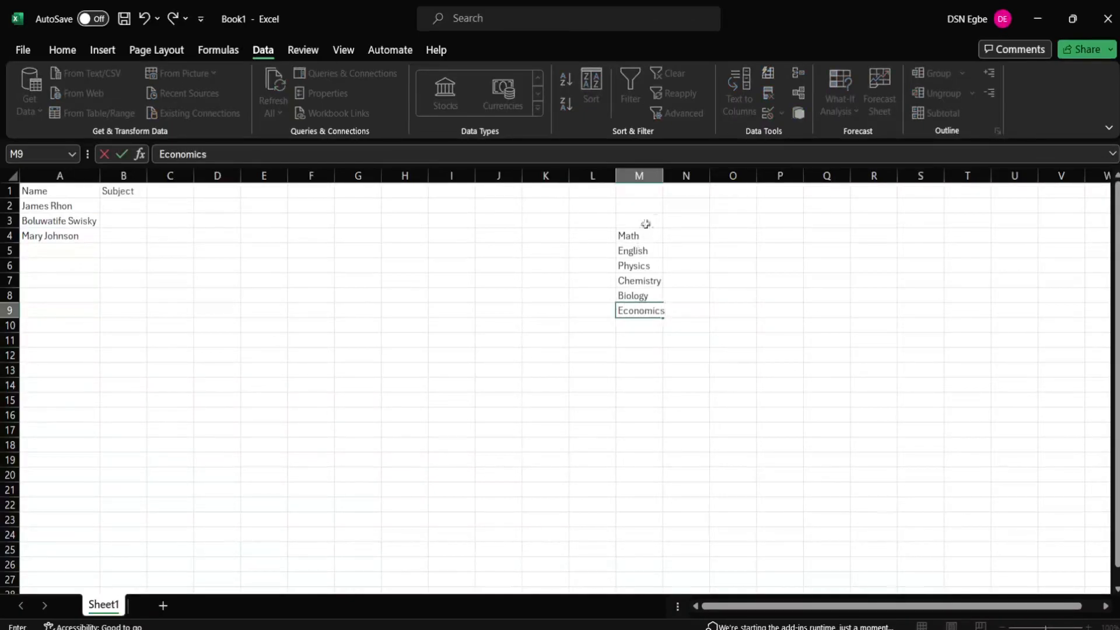
left_click(629, 239)
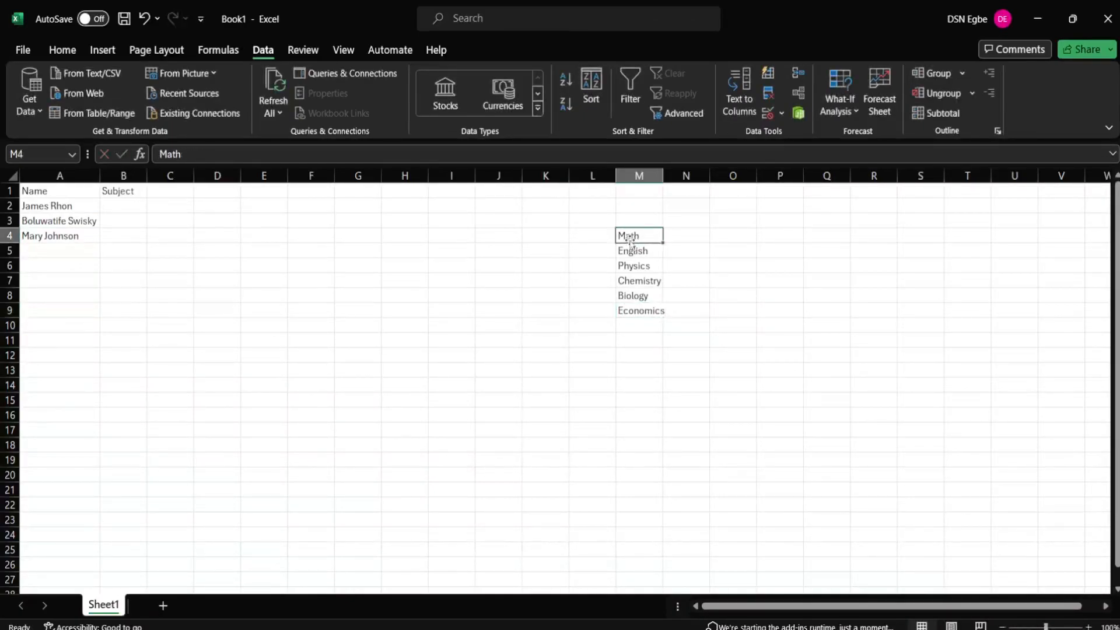
Step: Change B2's validation list source to =$M$4:$M$9
left_click(117, 204)
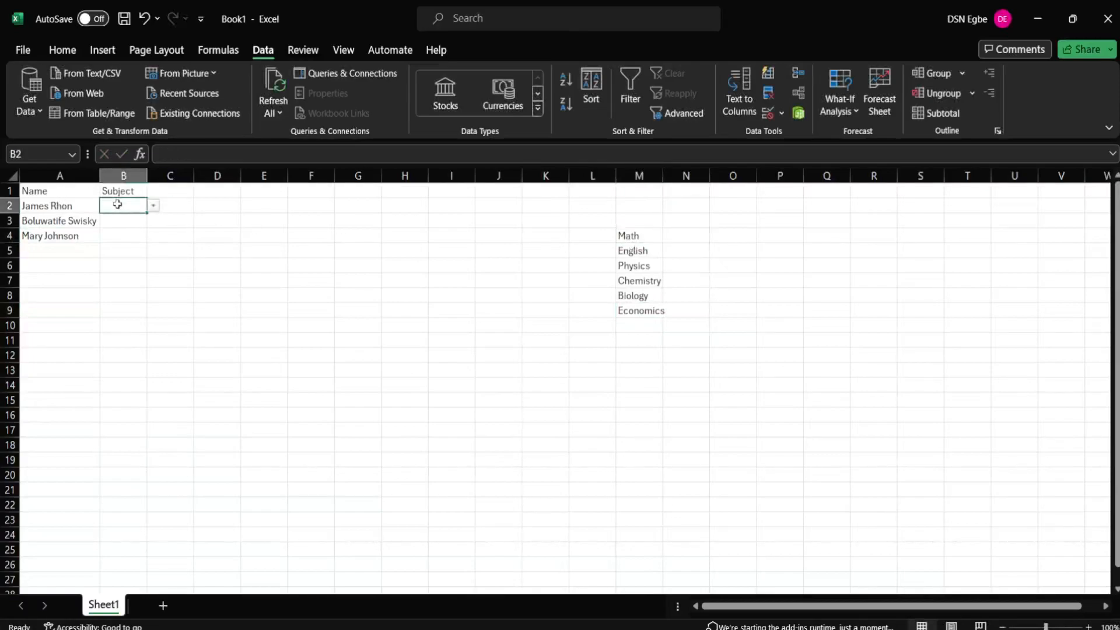
left_click(152, 206)
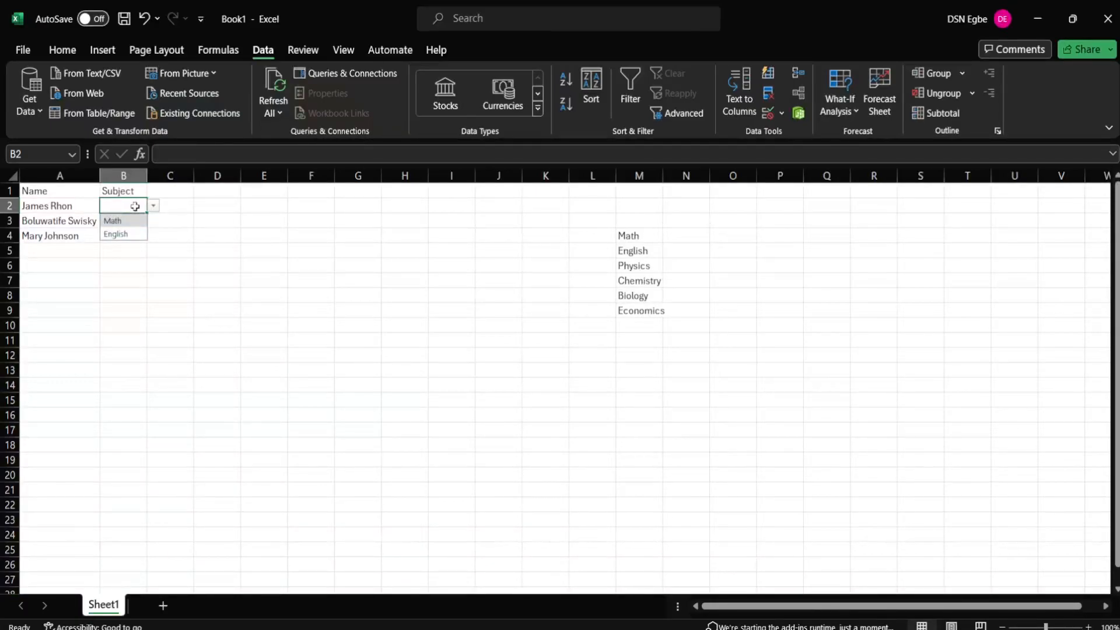
left_click(134, 206)
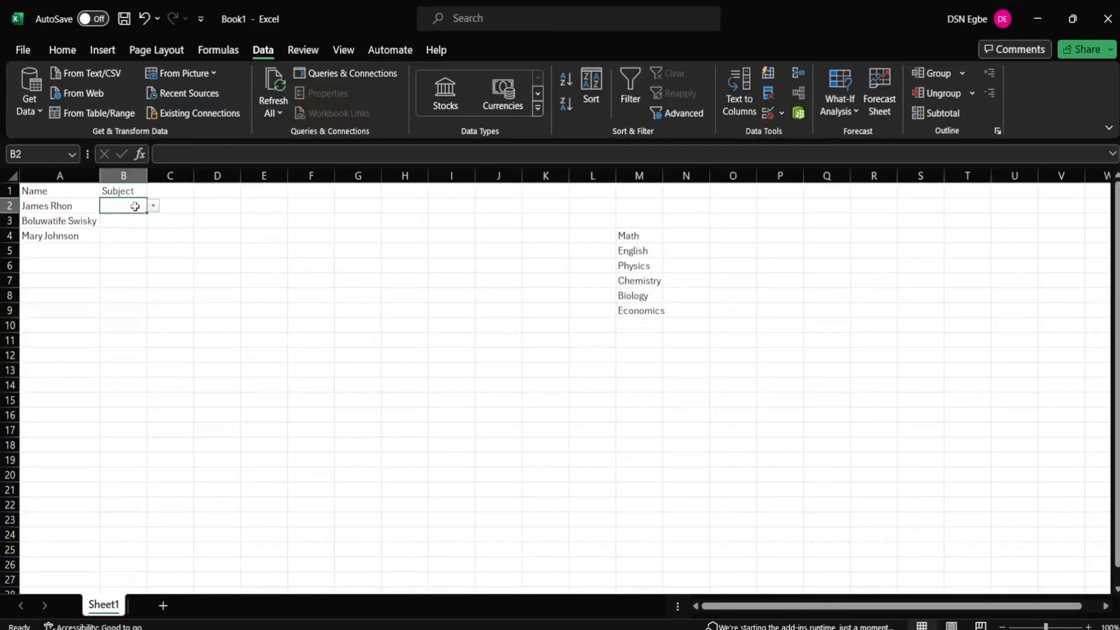
left_click(761, 117)
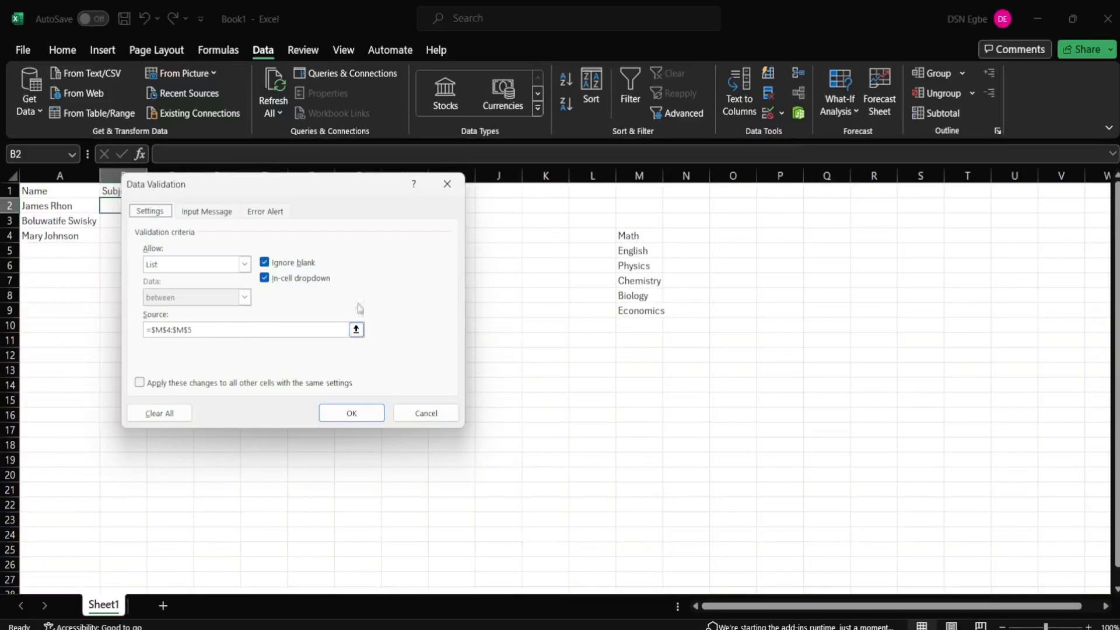
left_click(257, 327)
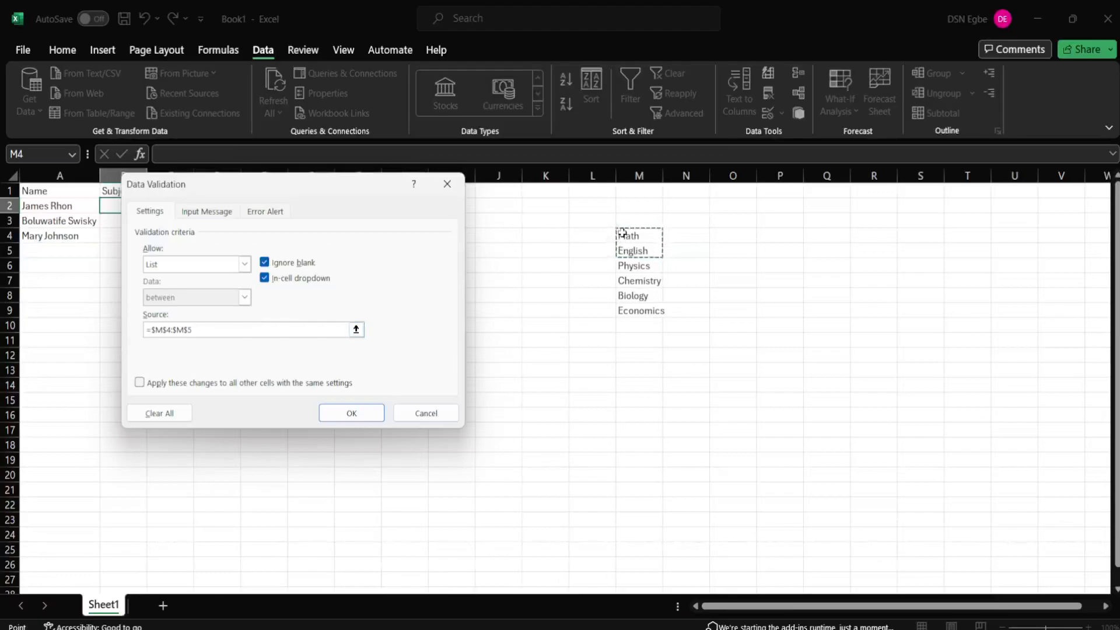
left_click_drag(622, 233, 655, 307)
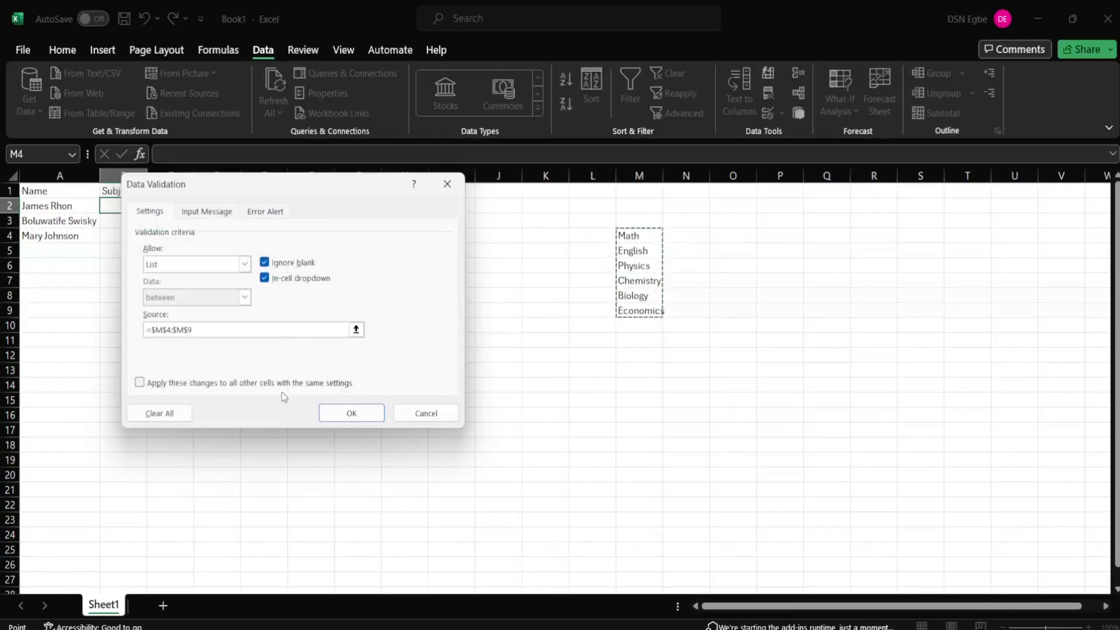
left_click(333, 419)
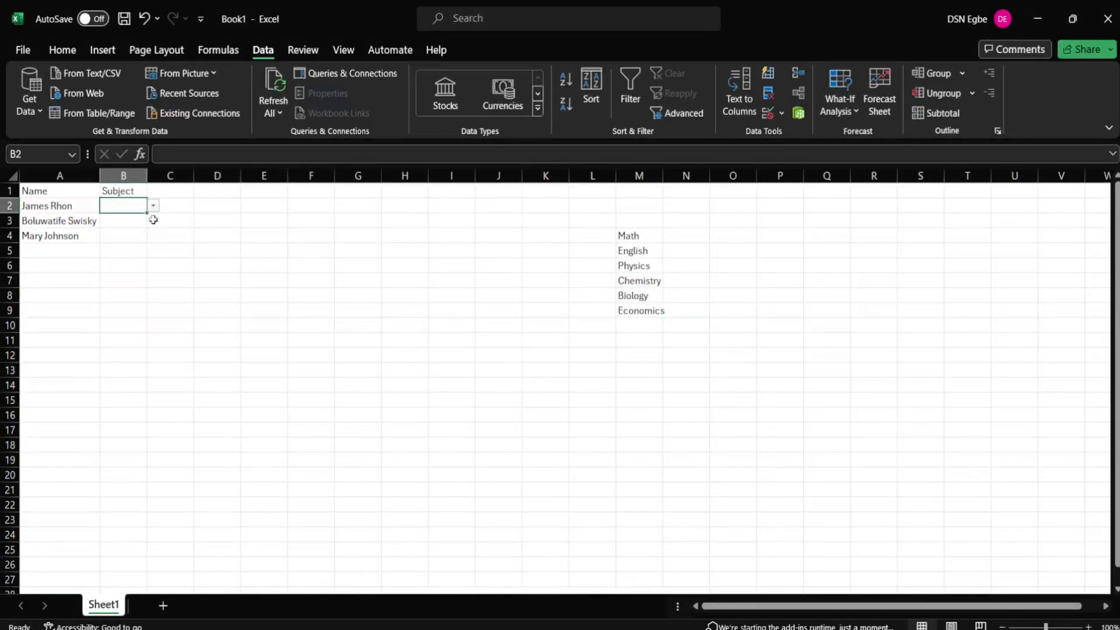
Step: Check B2's six-subject list and fill the dropdown down to B4
left_click(155, 207)
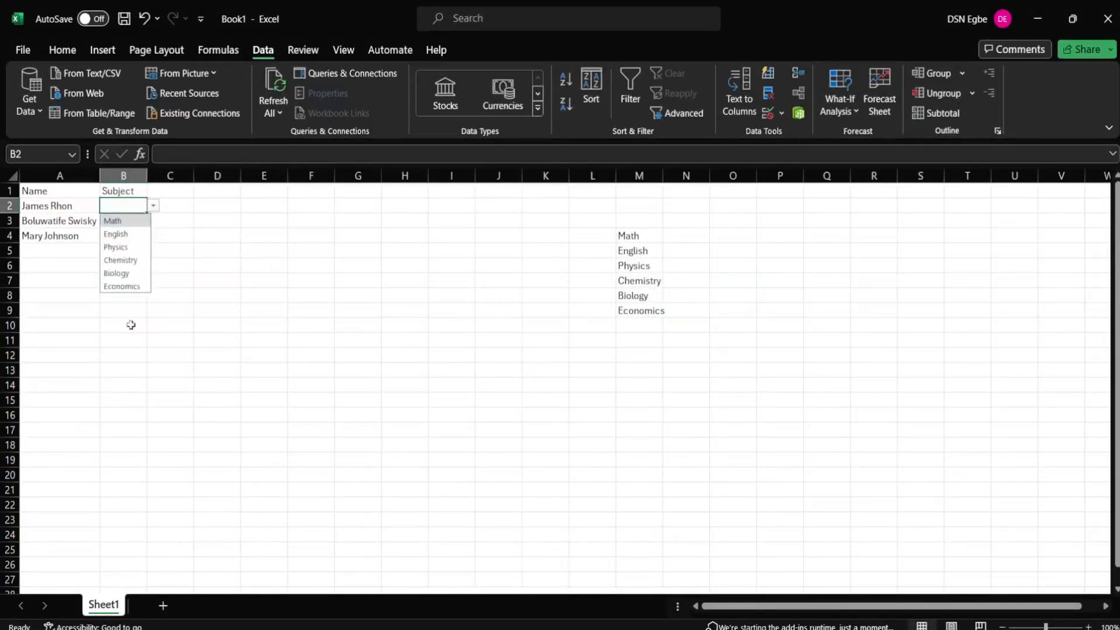
left_click(130, 324)
left_click(133, 204)
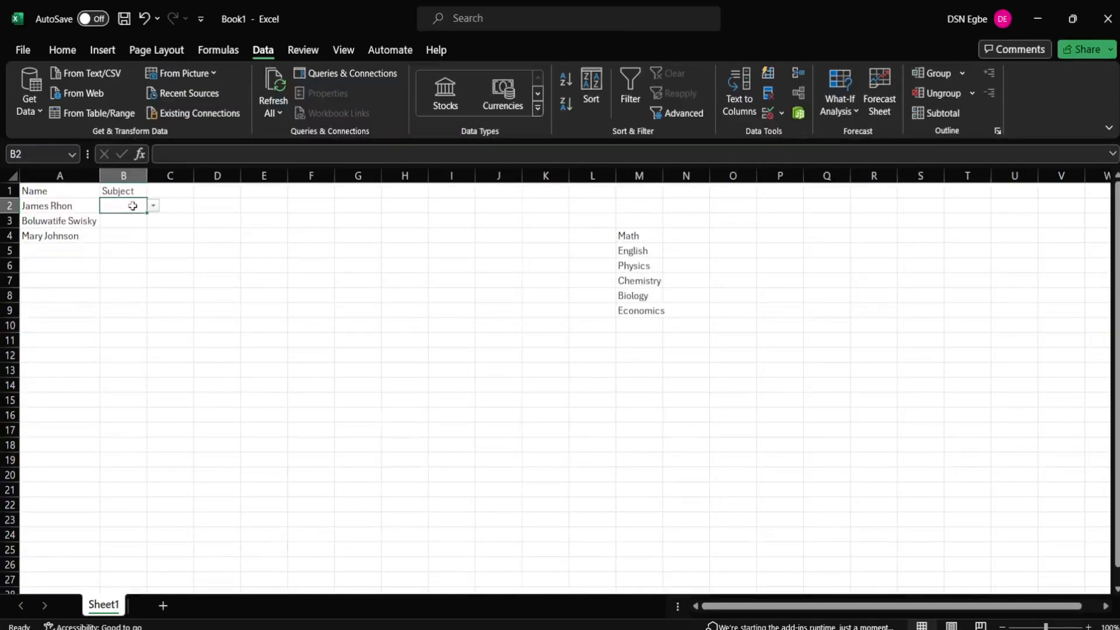
left_click_drag(147, 214, 151, 238)
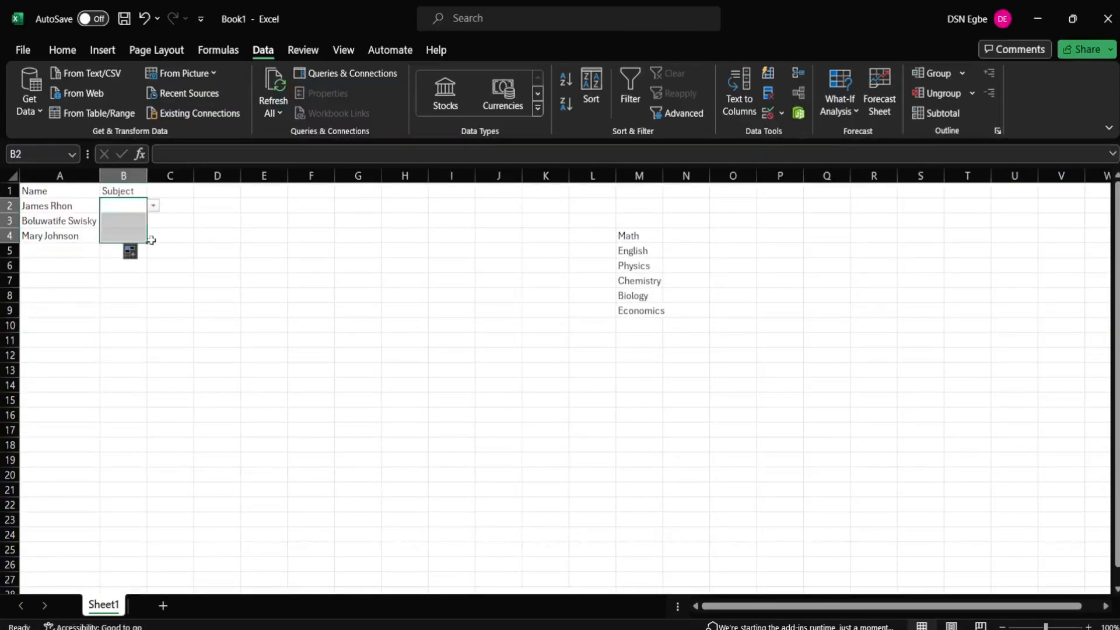
Step: Fill B2 and then B3:B4 with light grey
left_click(188, 241)
left_click(128, 204)
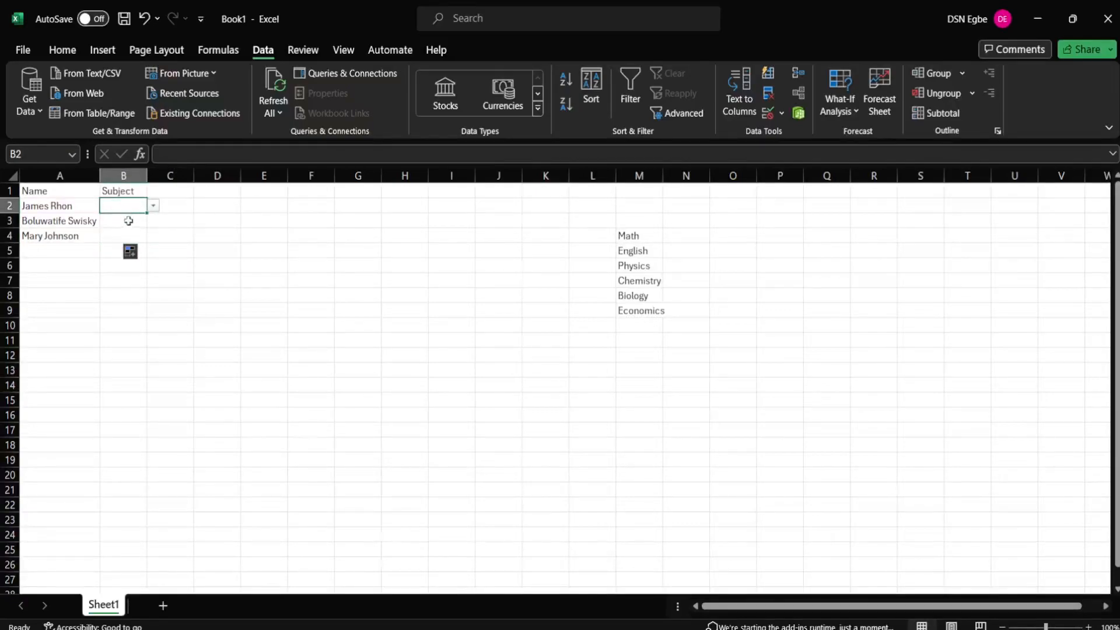
left_click(71, 51)
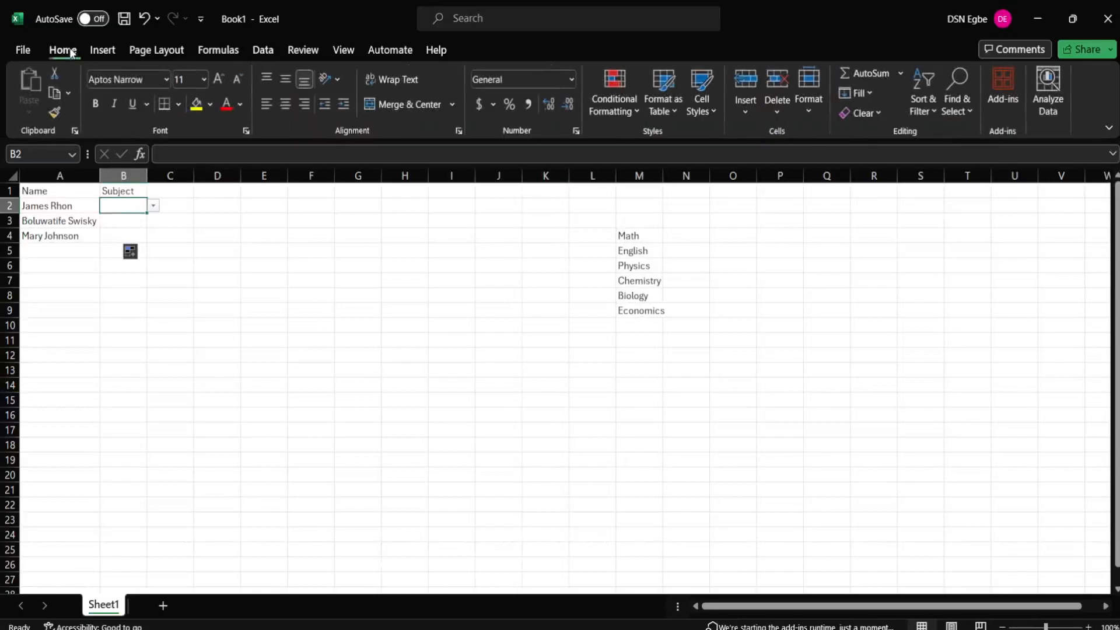
left_click(212, 105)
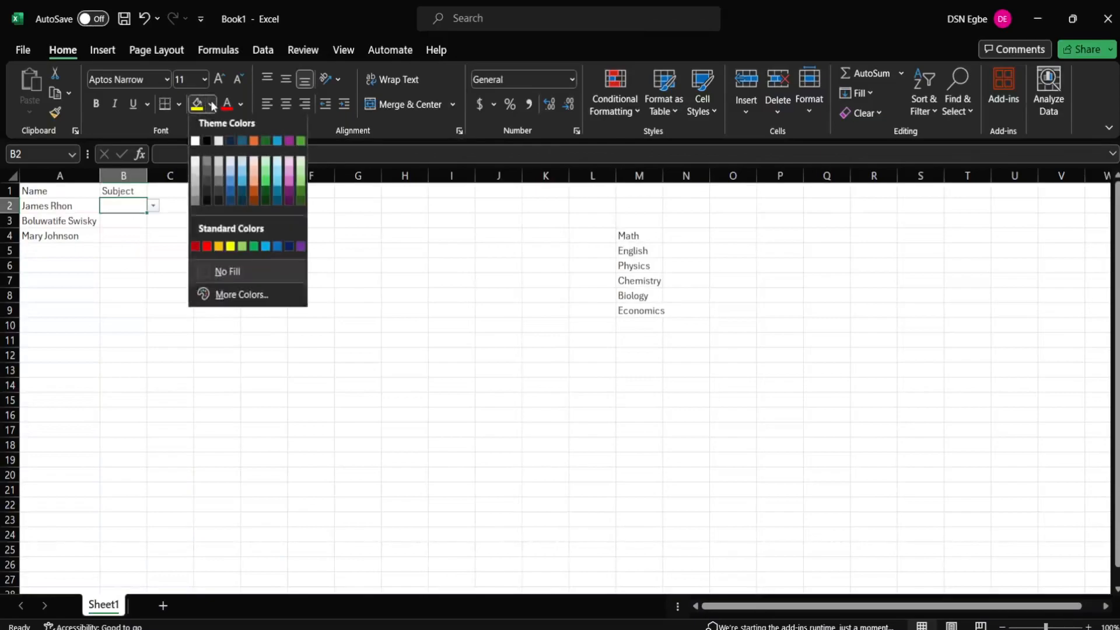
left_click(196, 176)
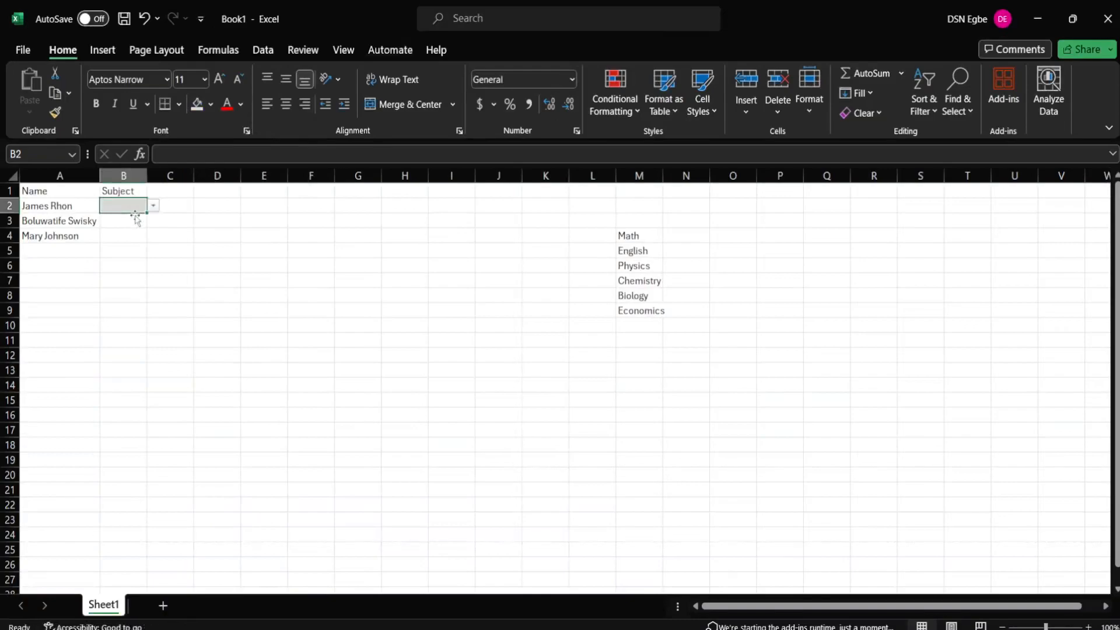
mouse_move(134, 218)
left_mouse_down()
mouse_move(134, 245)
mouse_move(125, 220)
mouse_move(125, 233)
left_mouse_up()
left_click(181, 240)
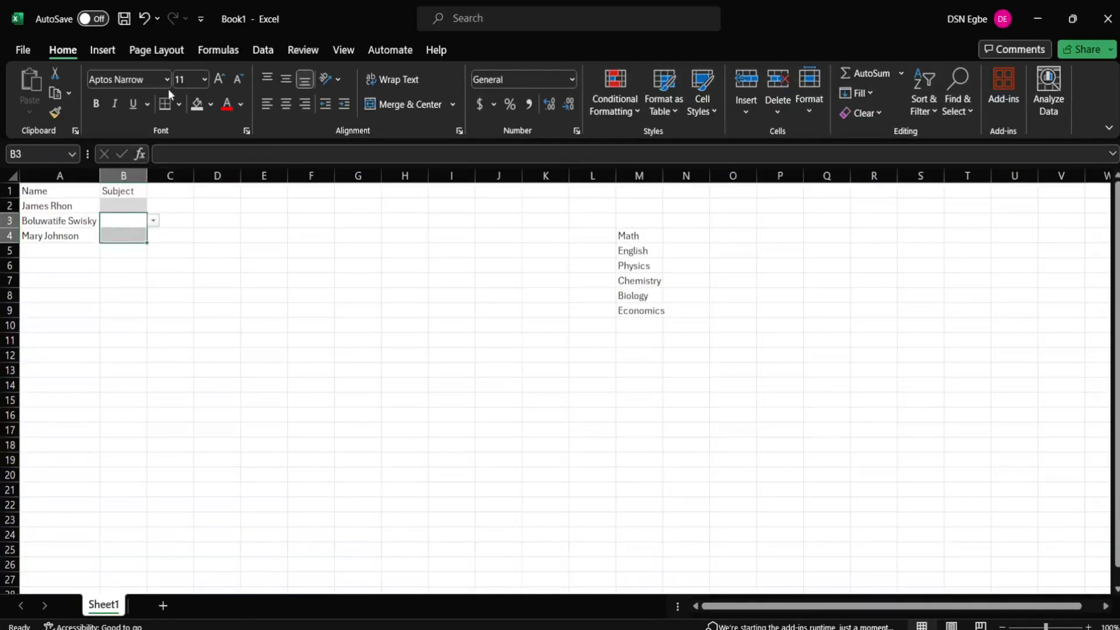
left_click(197, 104)
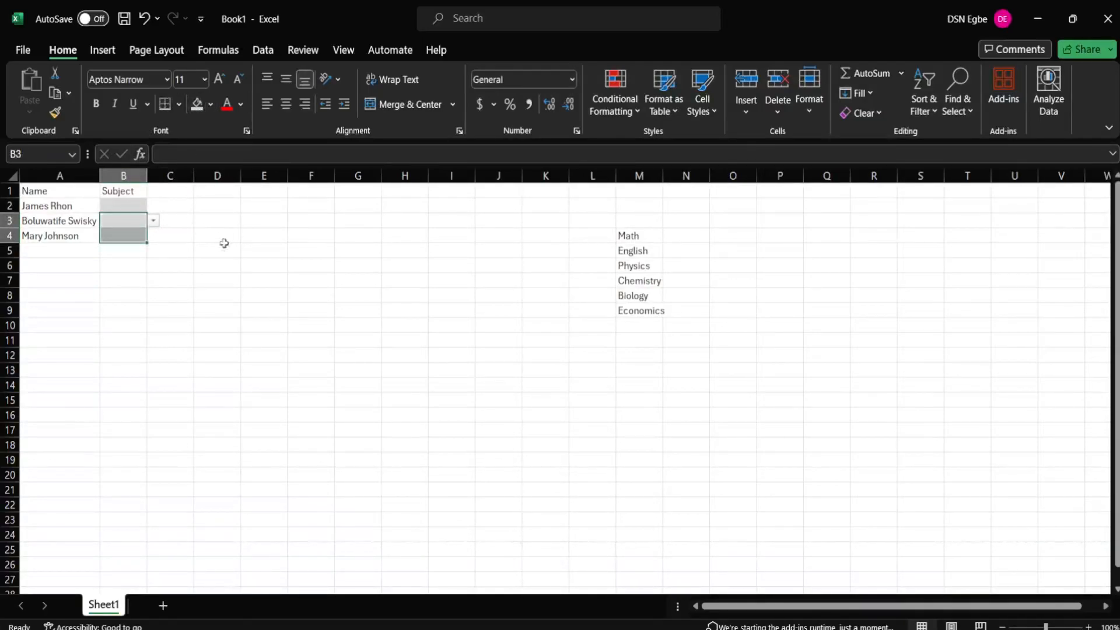
left_click(254, 238)
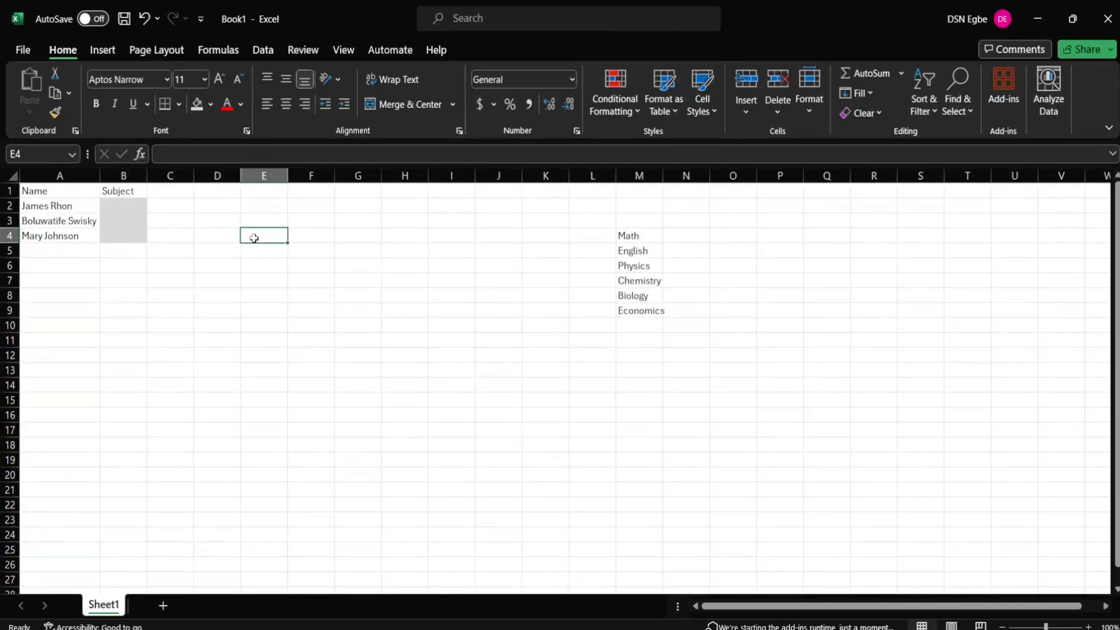
Step: Check that B2, B3 and B4 each still offer the subject dropdown
left_click(132, 205)
left_click(141, 218)
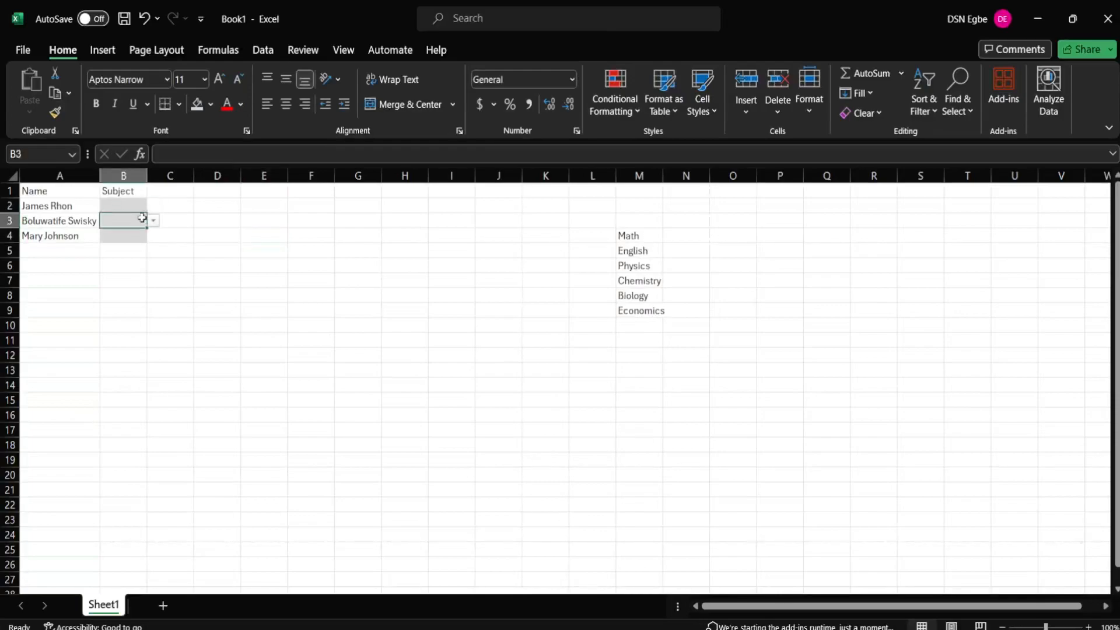
left_click(138, 233)
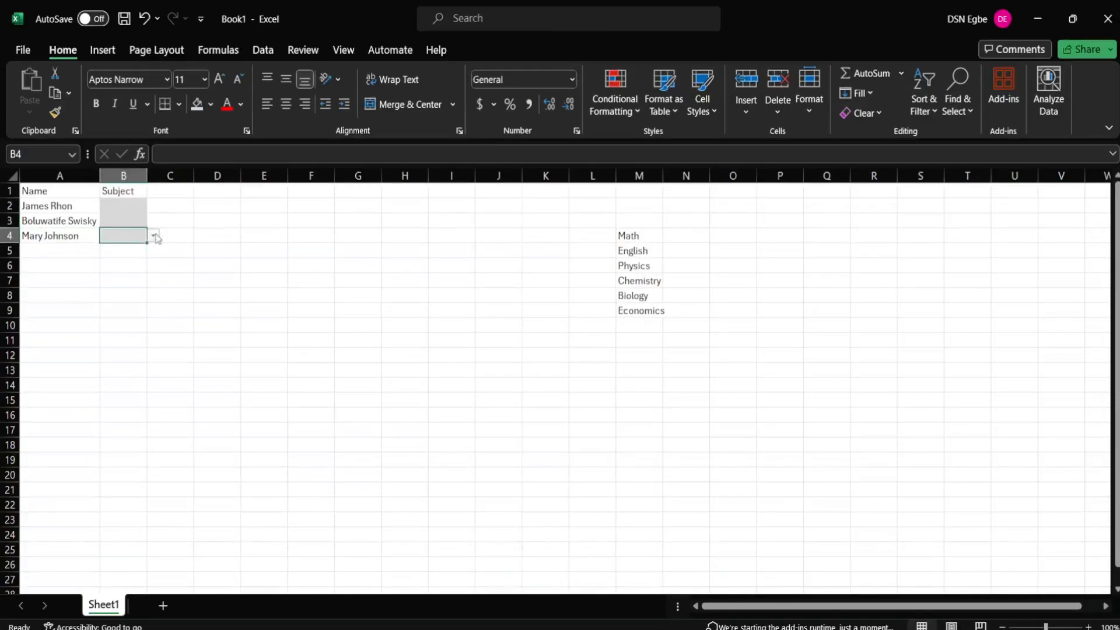
left_click(154, 235)
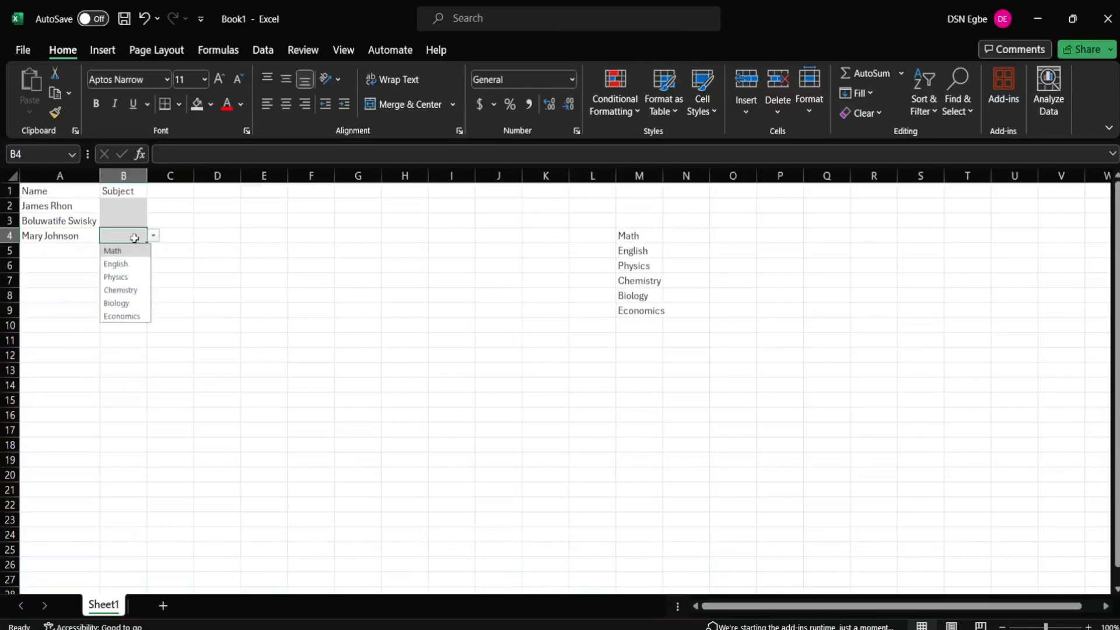
double_click(136, 237)
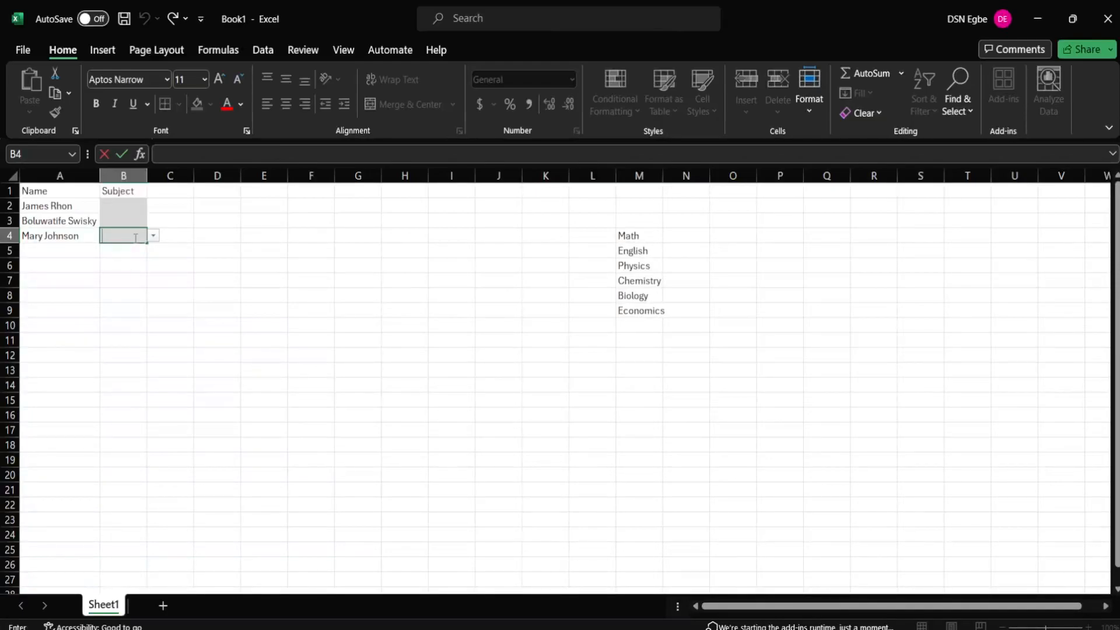
type("CSC")
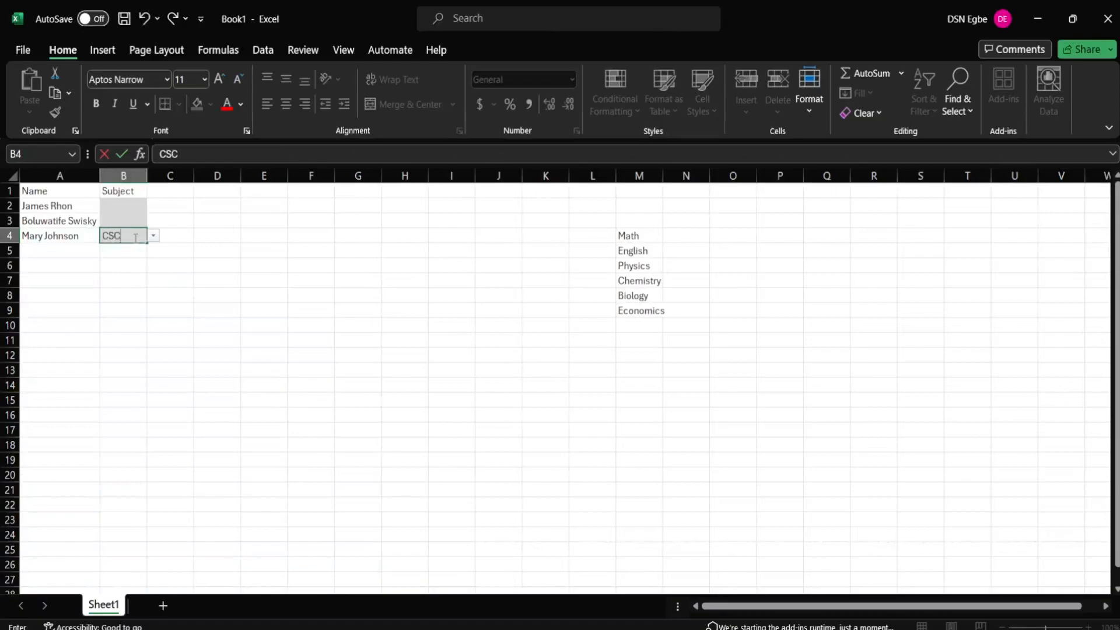
key("Return")
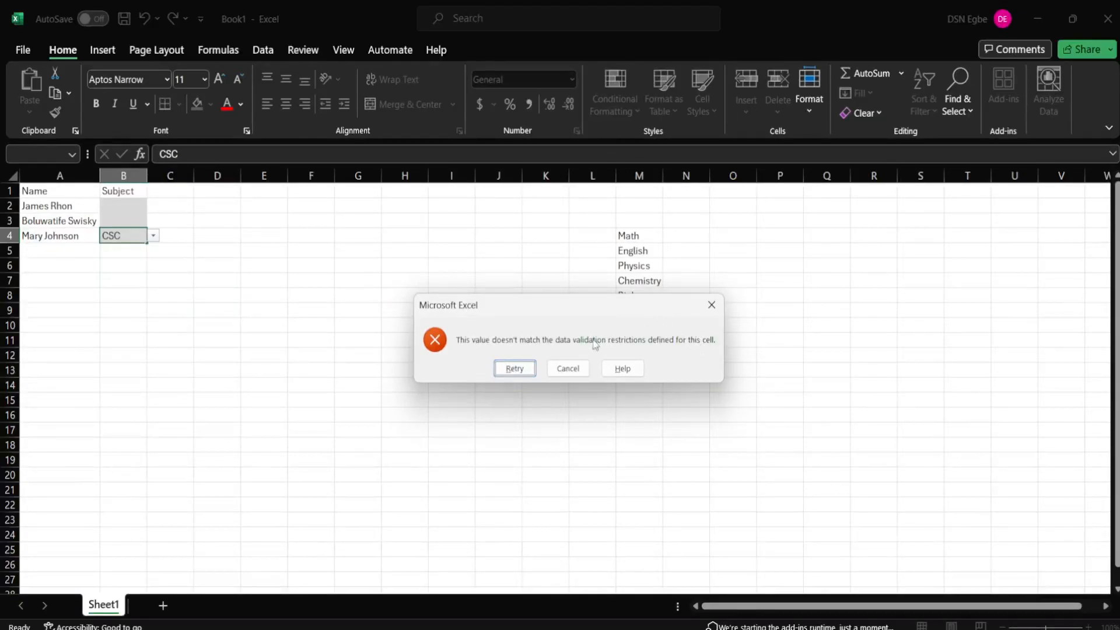
left_click(568, 368)
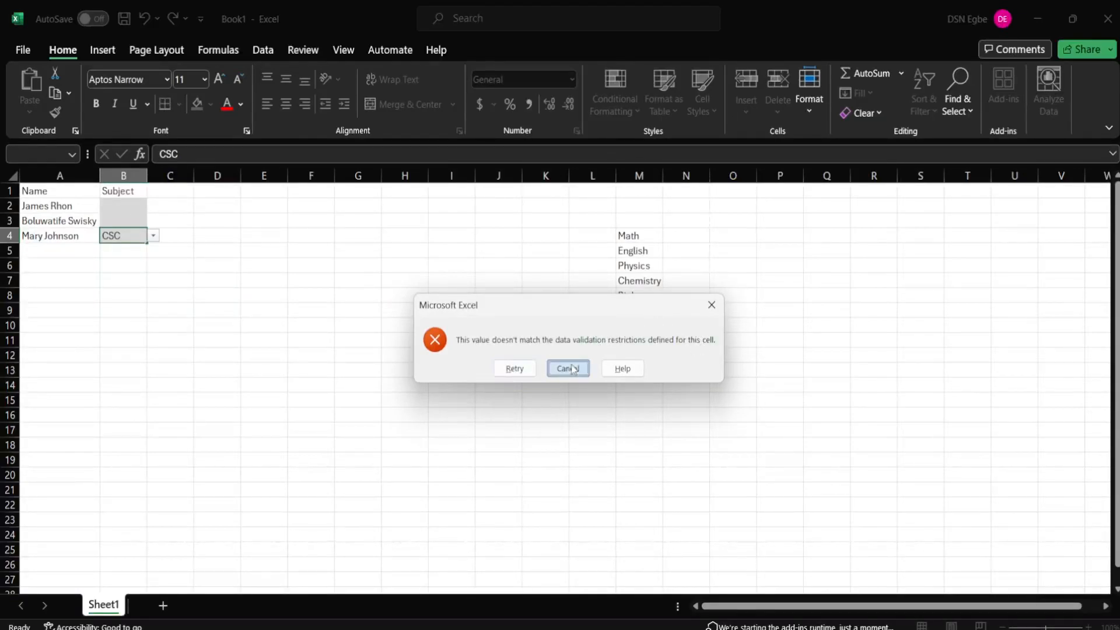
left_click(139, 204)
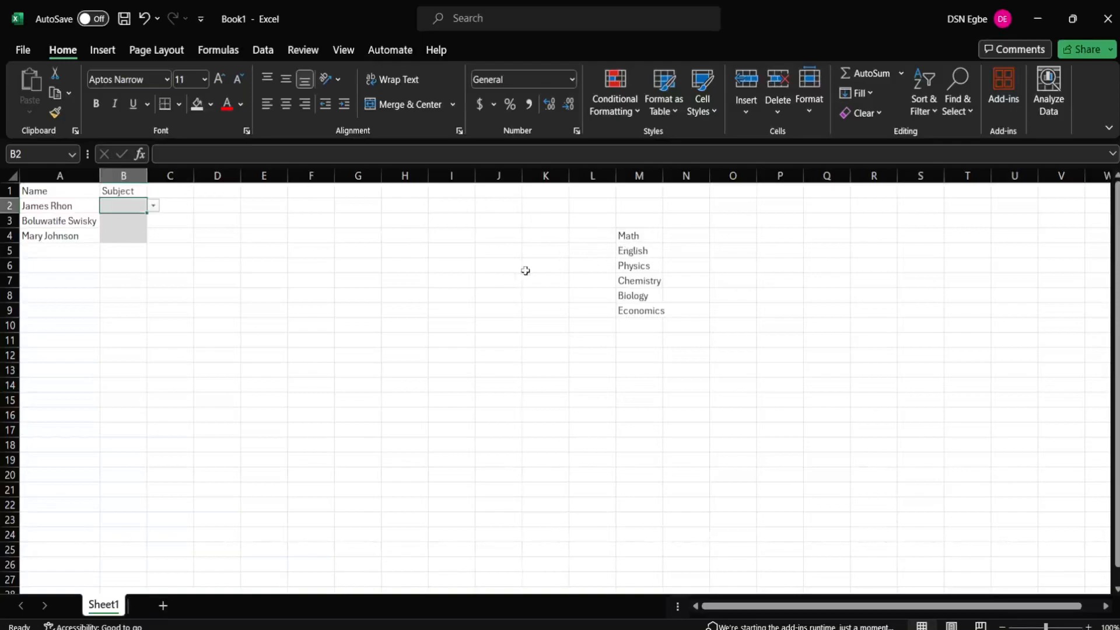
left_click(155, 211)
left_click(141, 207)
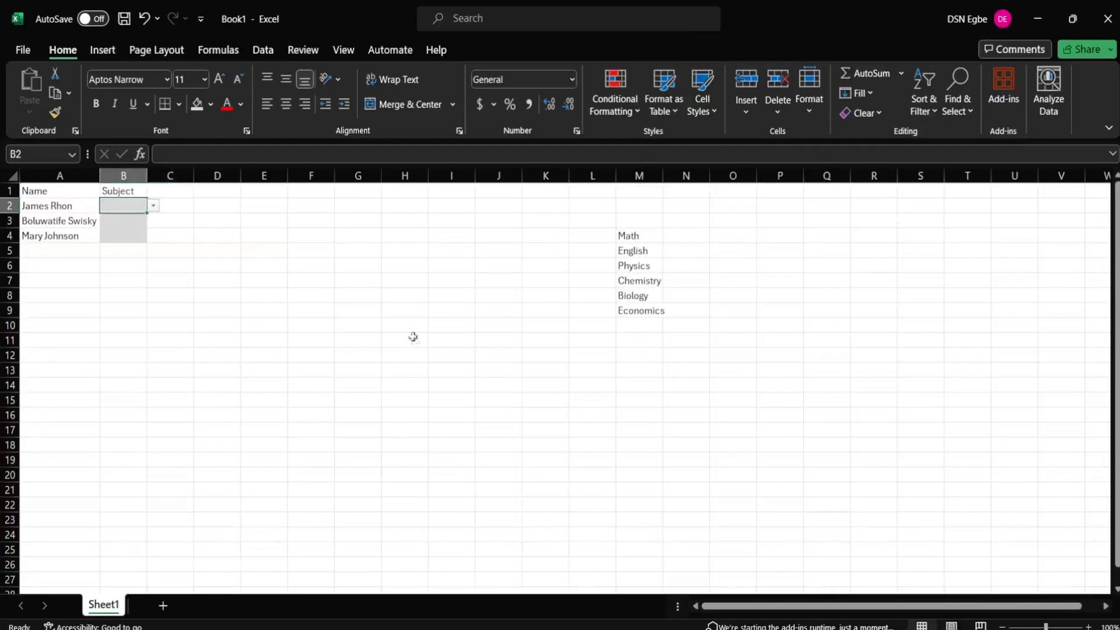